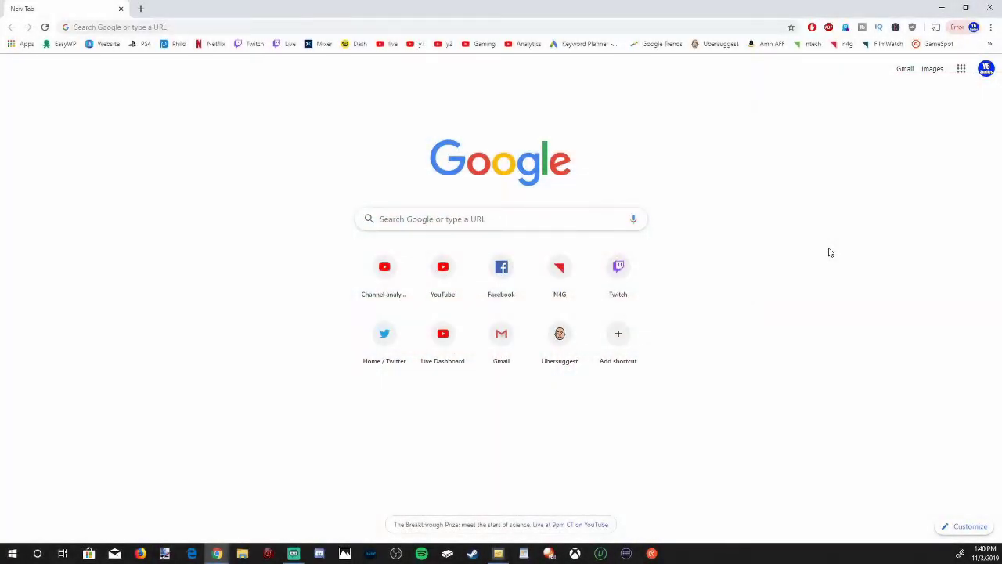
Step: Open the streamelements.com website in the browser
left_click(293, 28)
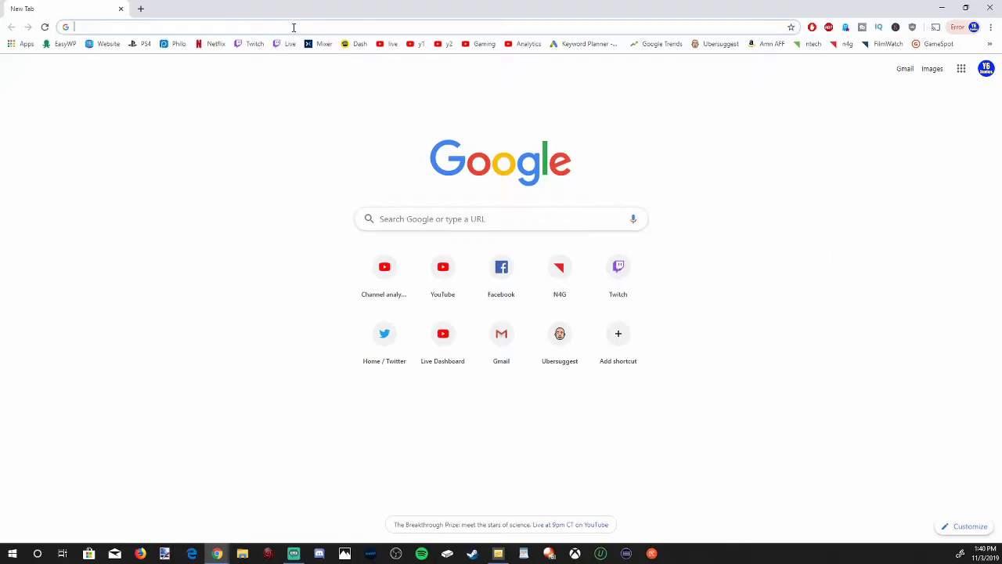
type("strea")
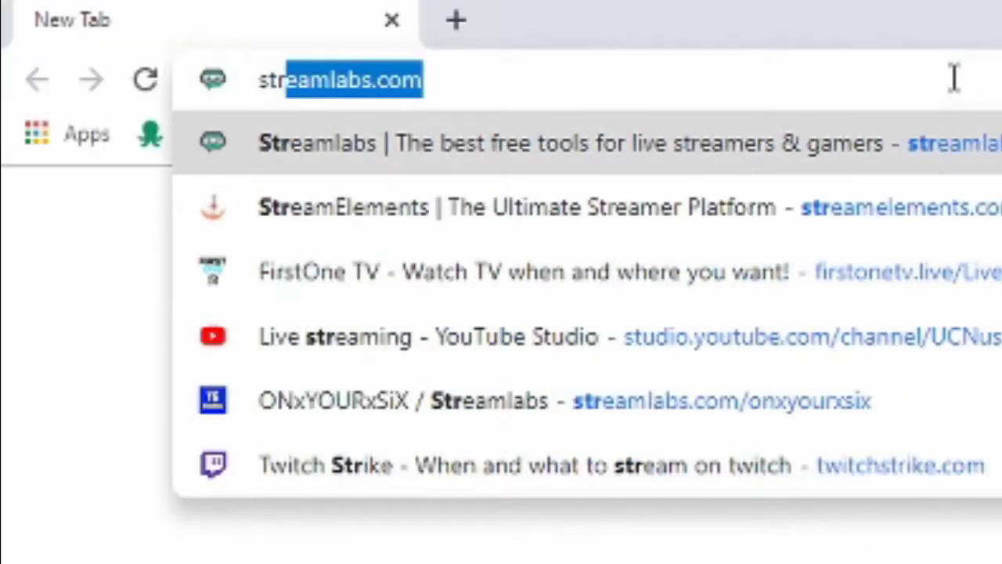
type("mele")
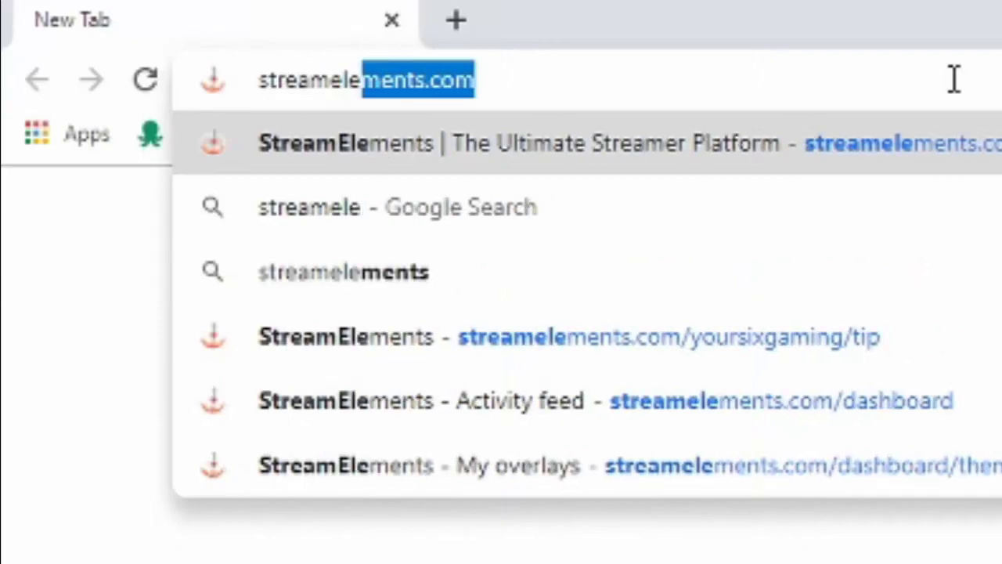
key("Right")
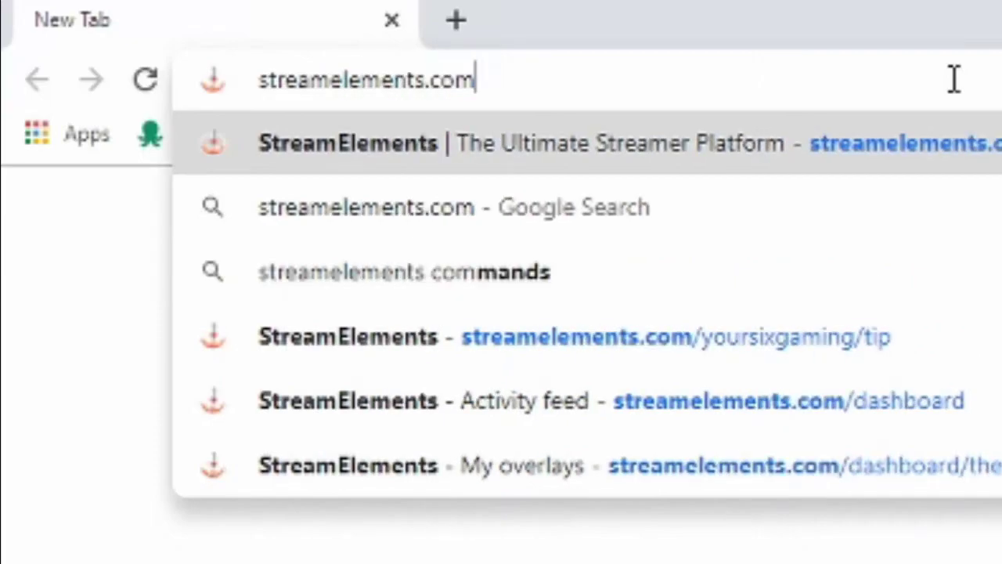
key("Return")
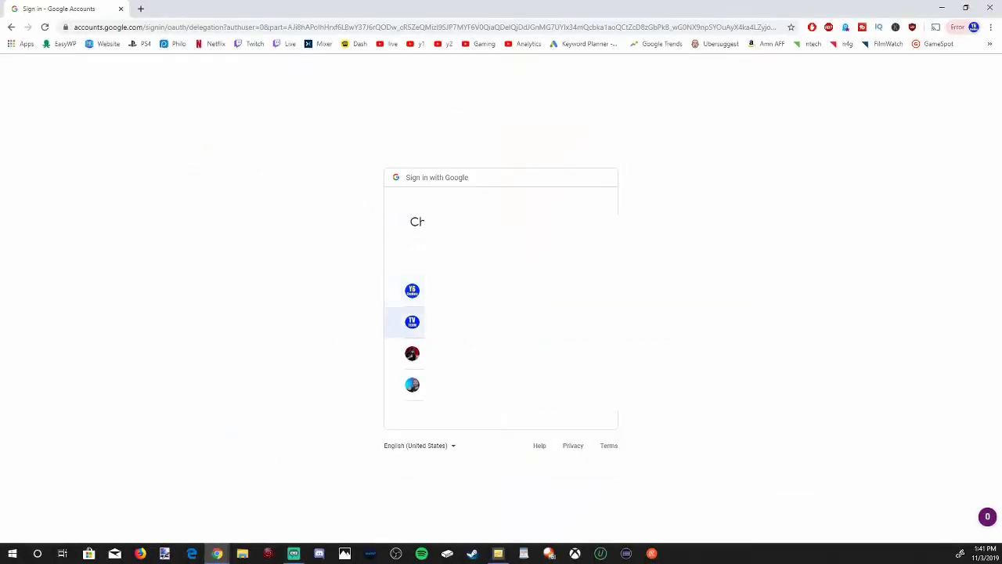
Step: Allow StreamElements to access the YouTube channel's Google account and have its bot join the channel
scroll(736, 333, "down", 2)
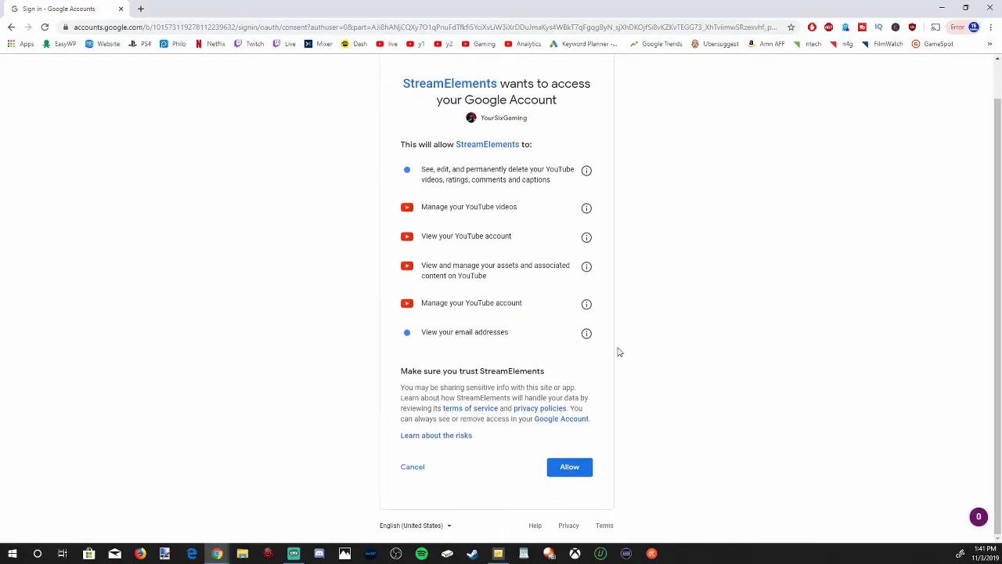
left_click(570, 471)
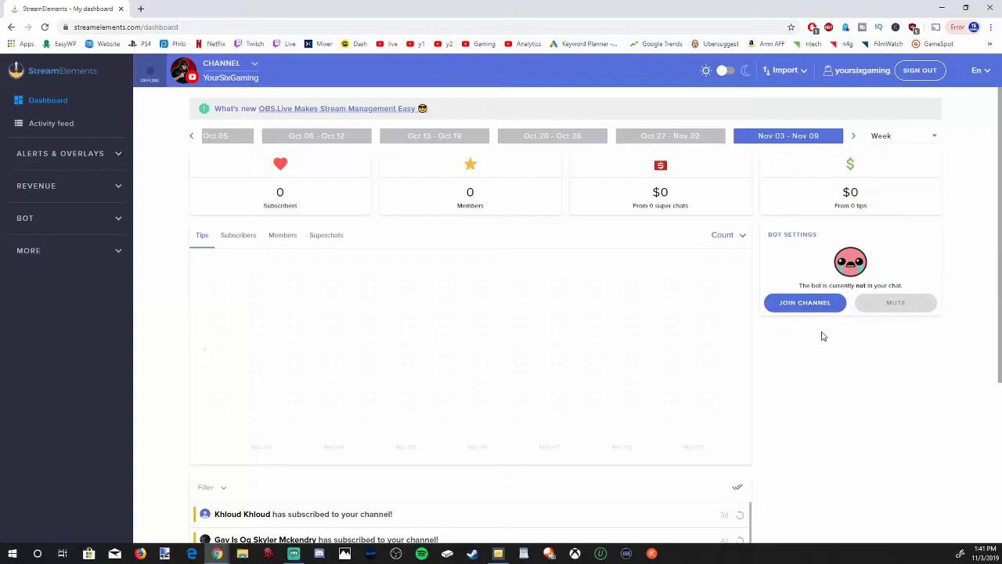
left_click(817, 309)
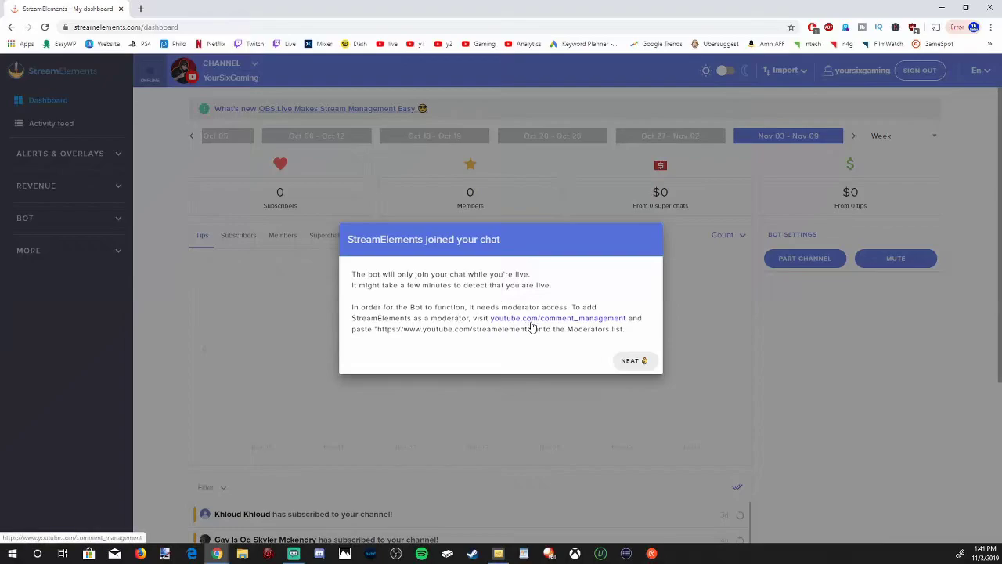
middle_click(531, 320)
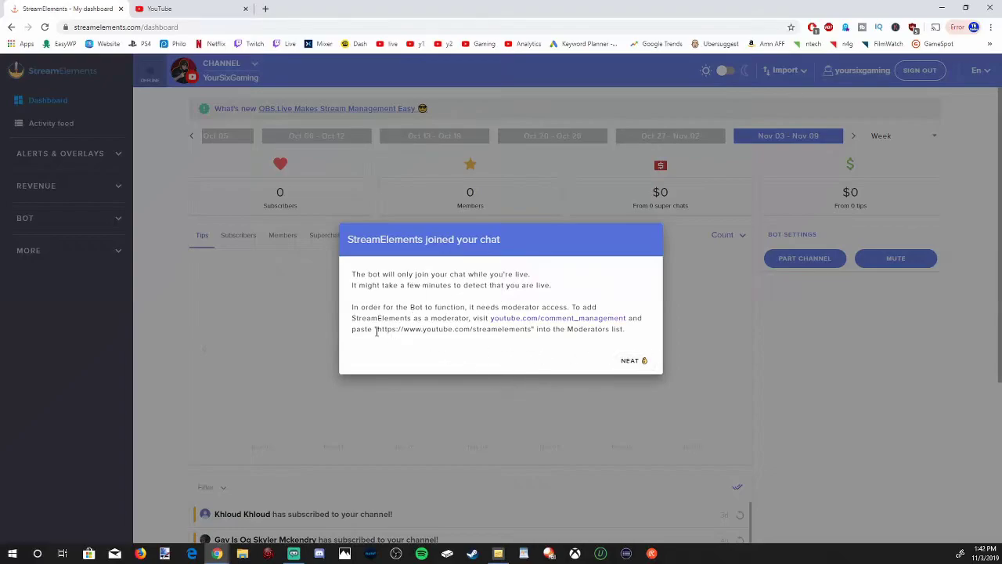
left_click_drag(376, 332, 532, 330)
key("ctrl+c")
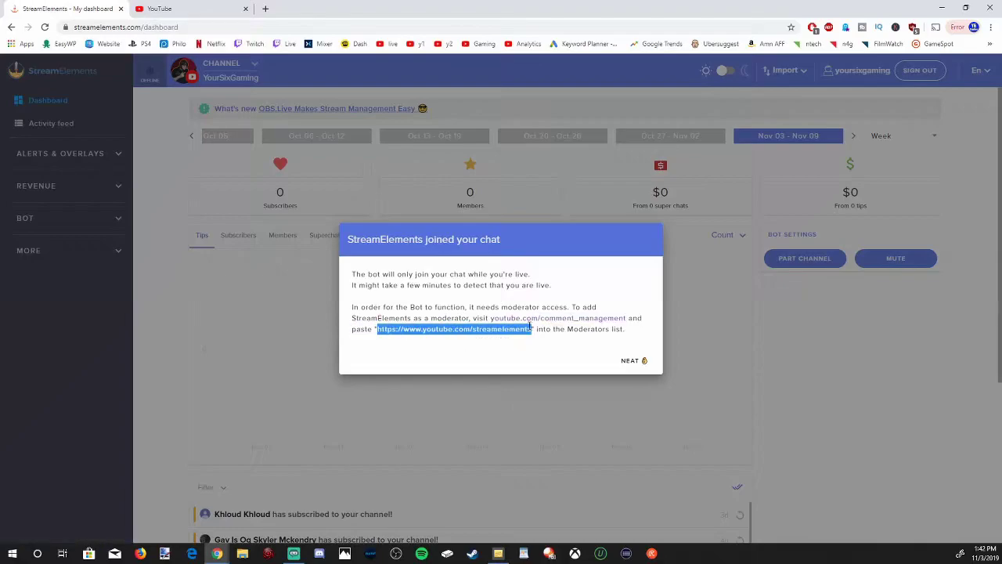
right_click(529, 329)
left_click(554, 335)
left_click(206, 8)
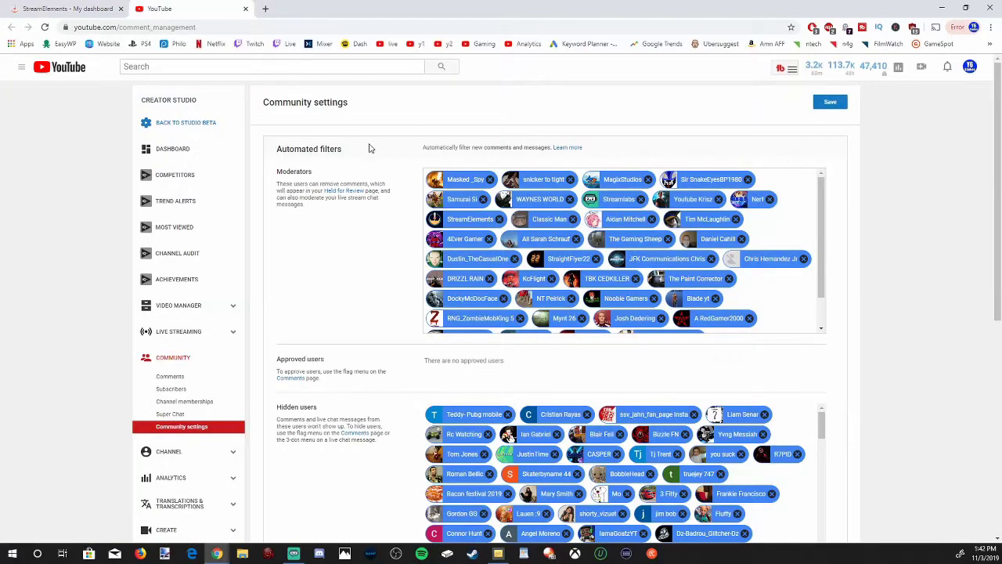
Step: Add the copied StreamElements channel URL to the Moderators list in YouTube's community settings and save the changes
scroll(681, 321, "down", 1)
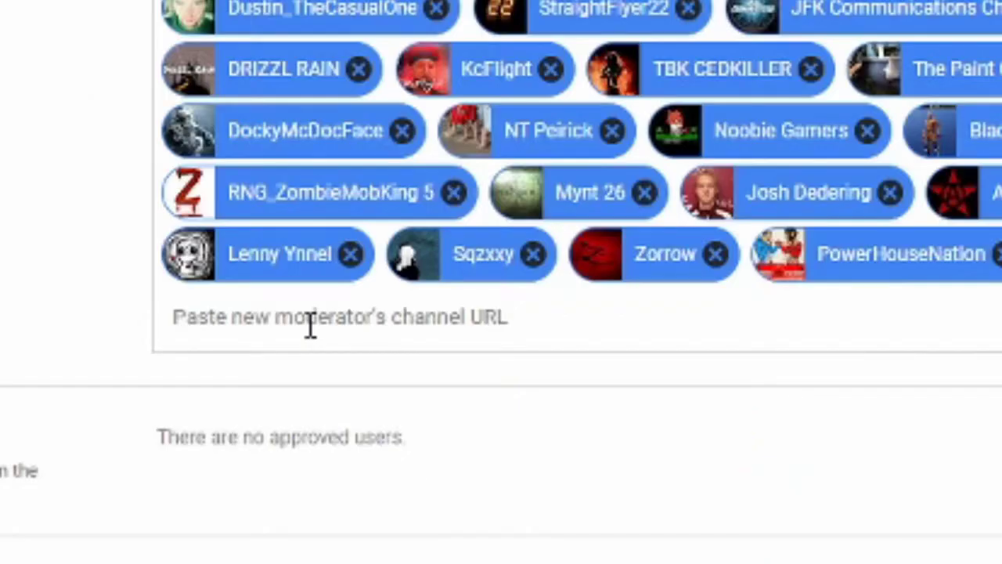
left_click(299, 321)
key("ctrl+v")
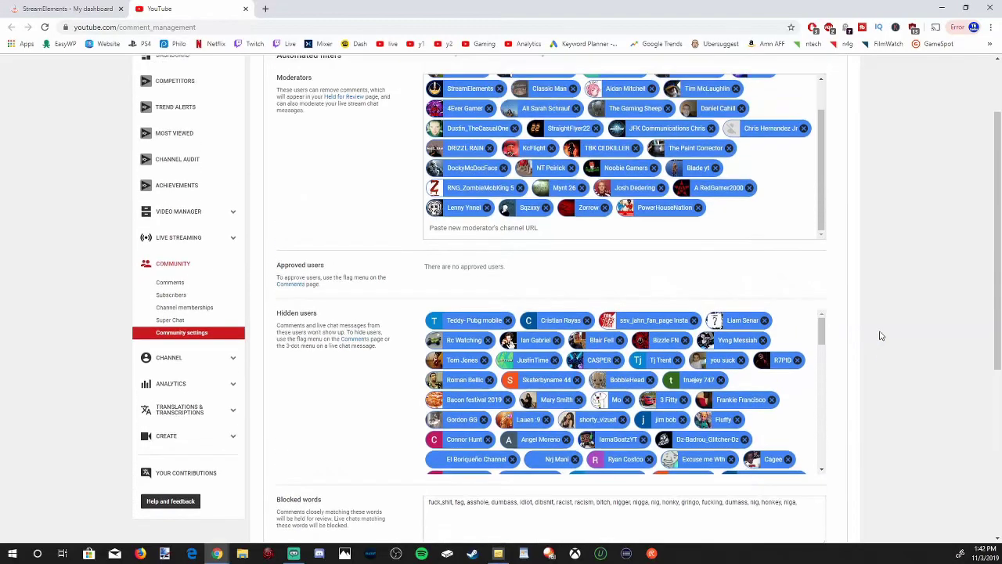
scroll(861, 290, "up", 2)
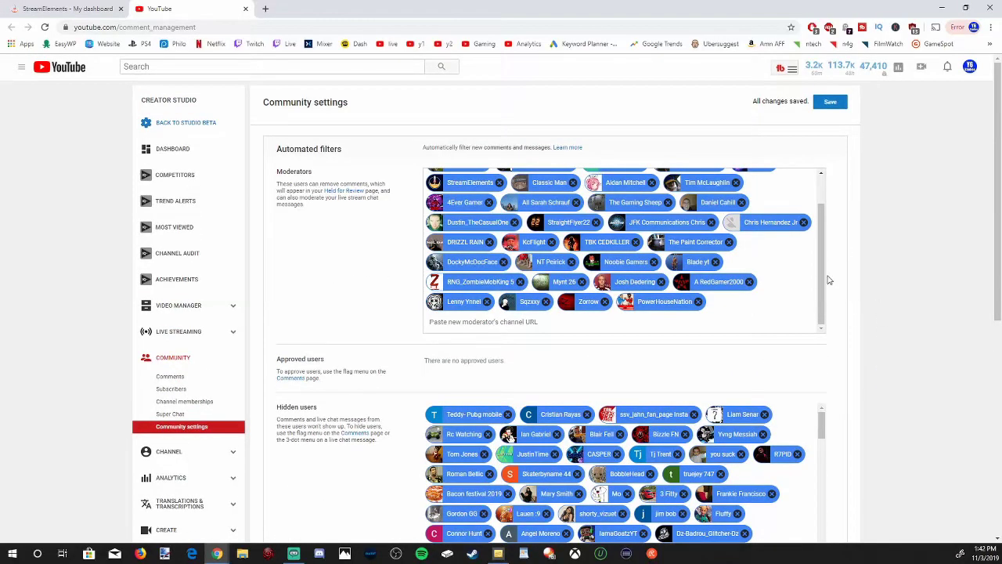
left_click_drag(829, 280, 829, 231)
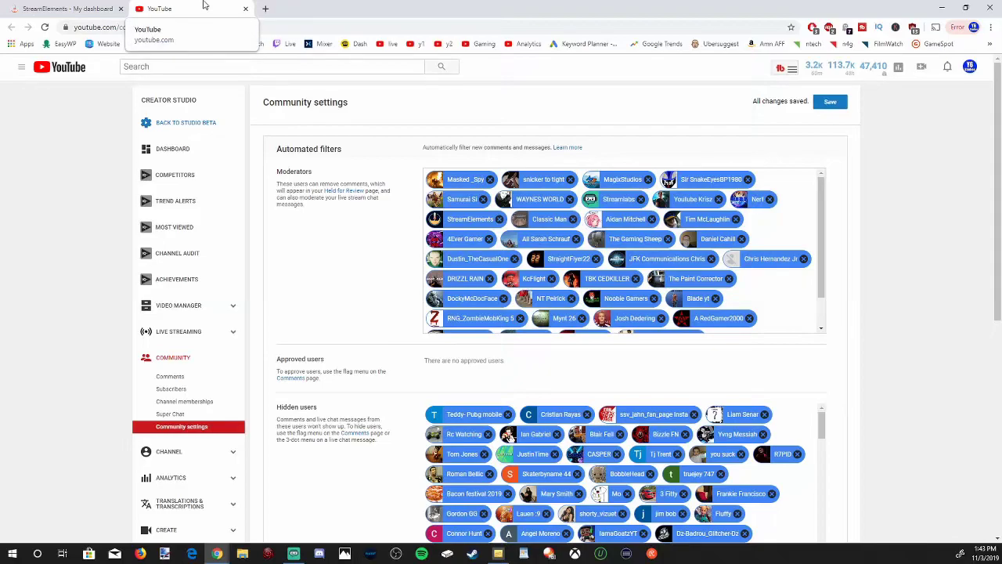
Step: Return to StreamElements, dismiss the bot-joined notice, and look through the dashboard's statistics and recent channel activity
left_click(66, 9)
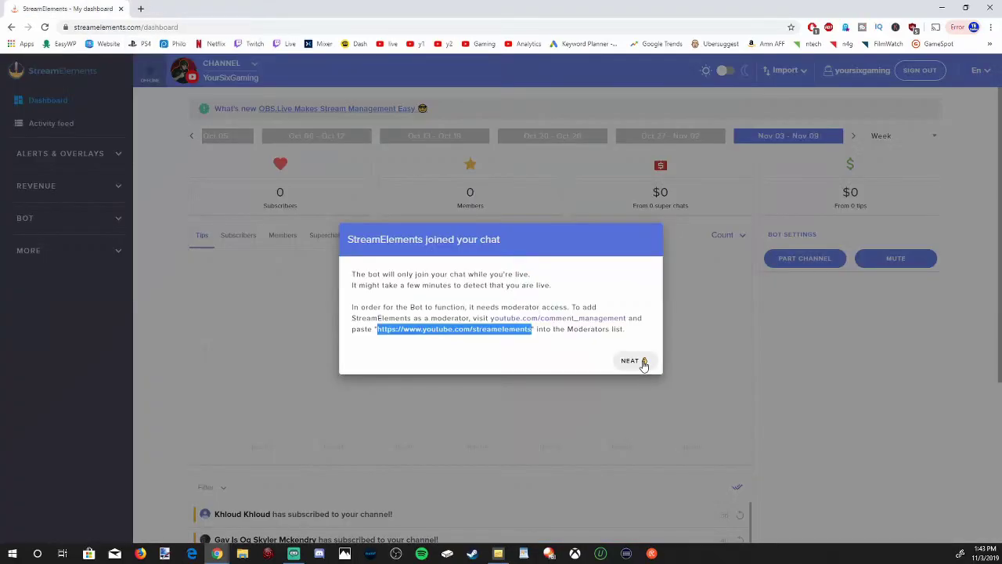
left_click(642, 362)
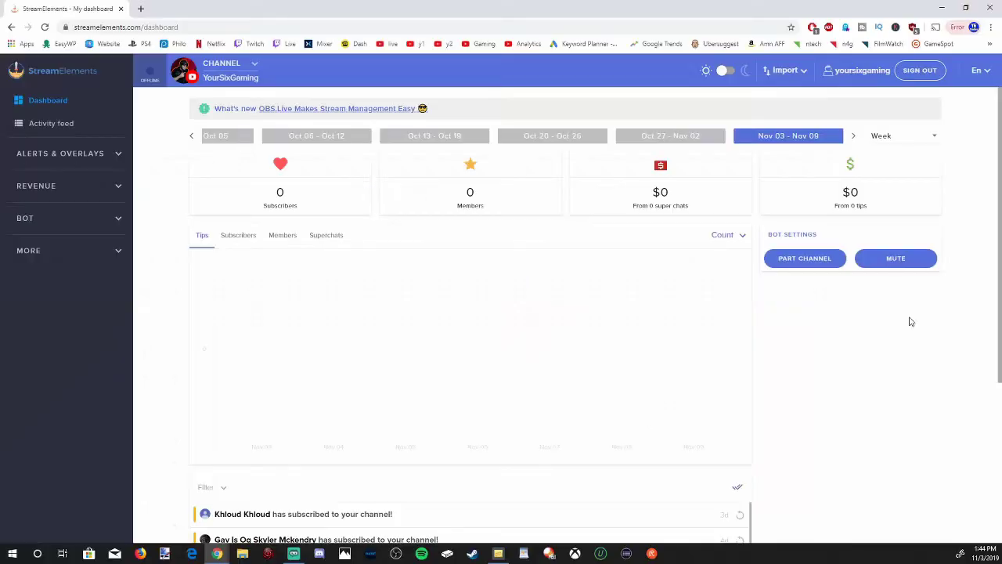
scroll(510, 549, "down", 3)
scroll(842, 345, "down", 1)
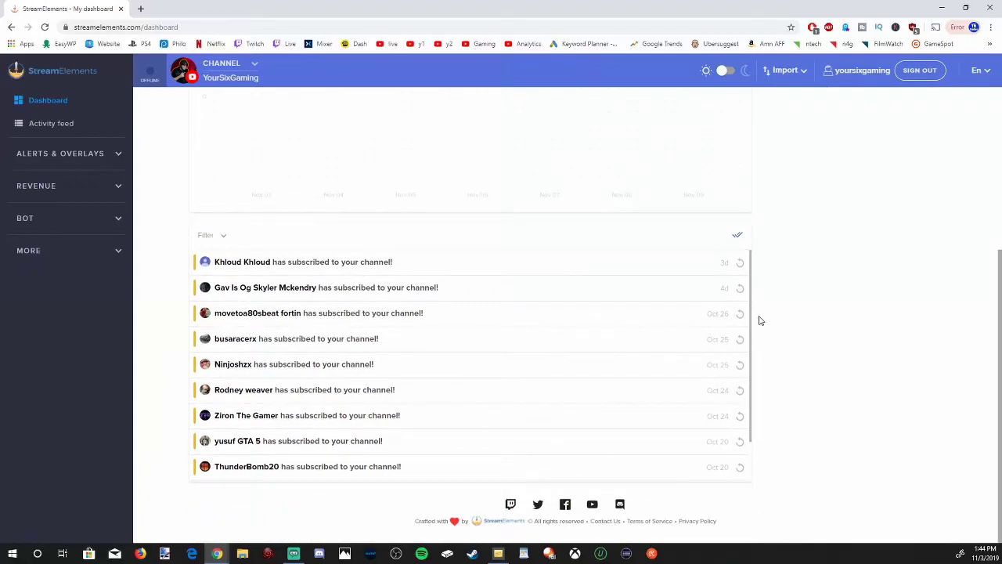
scroll(656, 362, "down", 2)
scroll(642, 385, "up", 2)
scroll(653, 387, "up", 2)
scroll(654, 466, "up", 2)
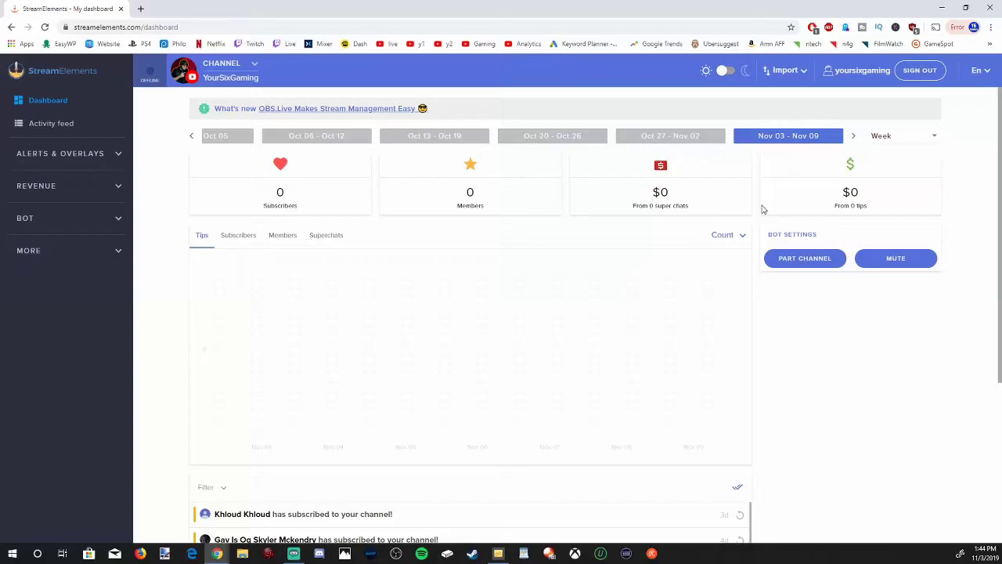
Step: View the activity feed, pop it out into its own window, and close that window
left_click(82, 130)
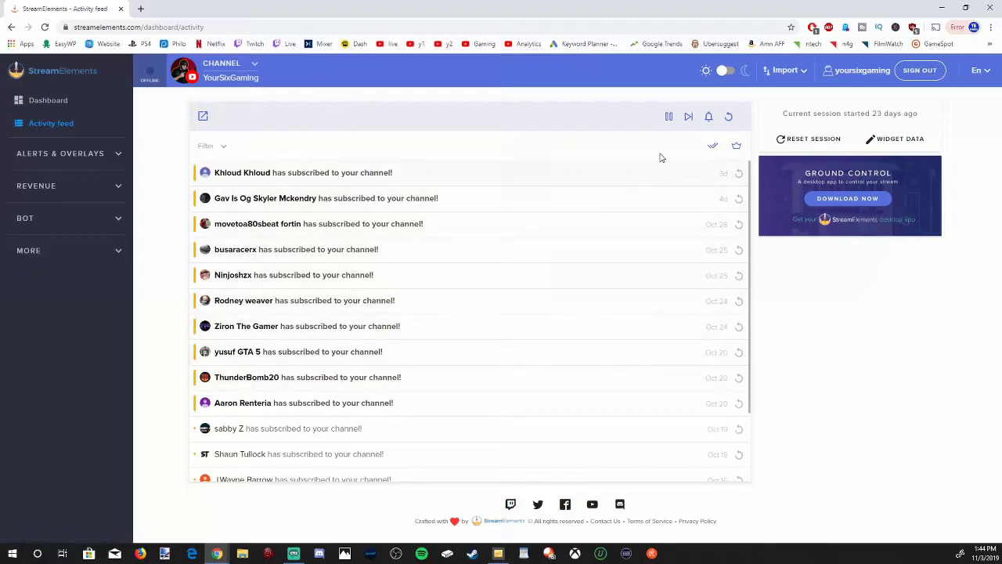
left_click(205, 117)
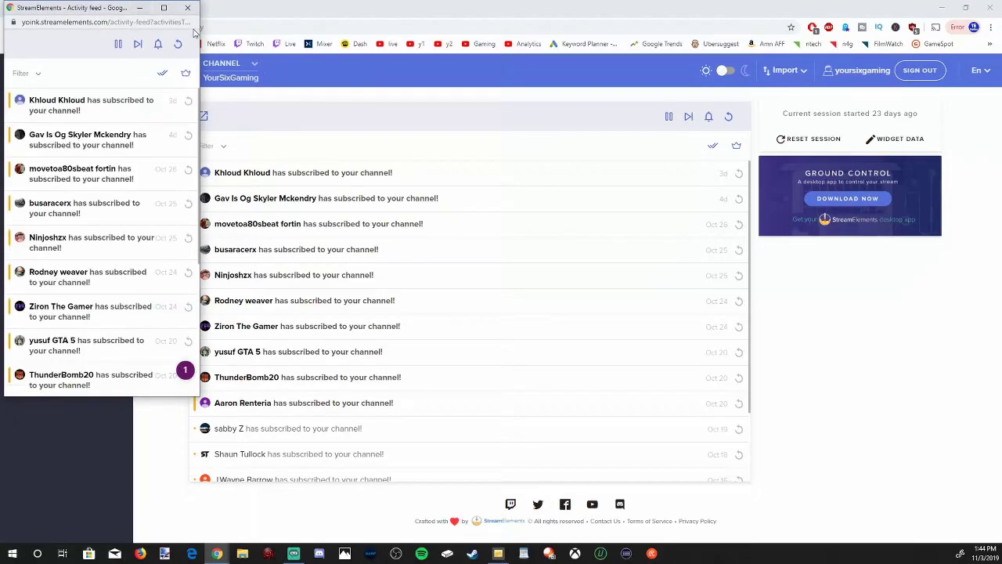
left_click(196, 3)
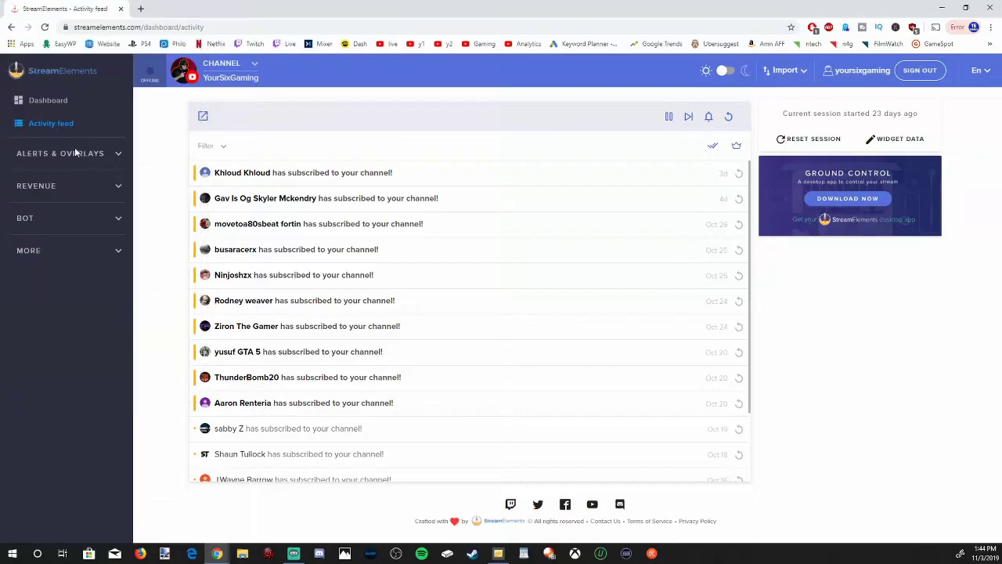
Step: View the Themes gallery and My overlays pages under Alerts & Overlays
left_click(114, 157)
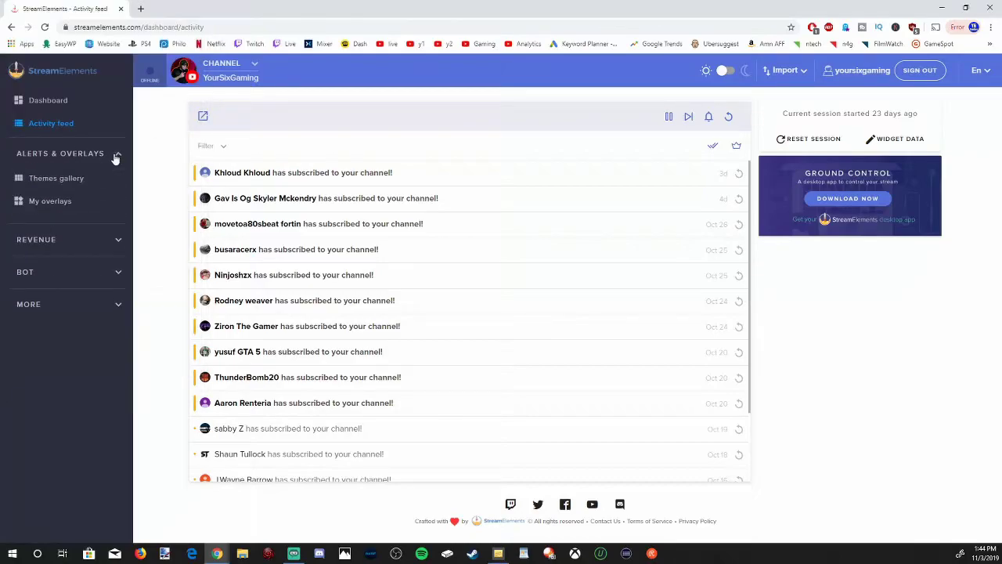
left_click(72, 180)
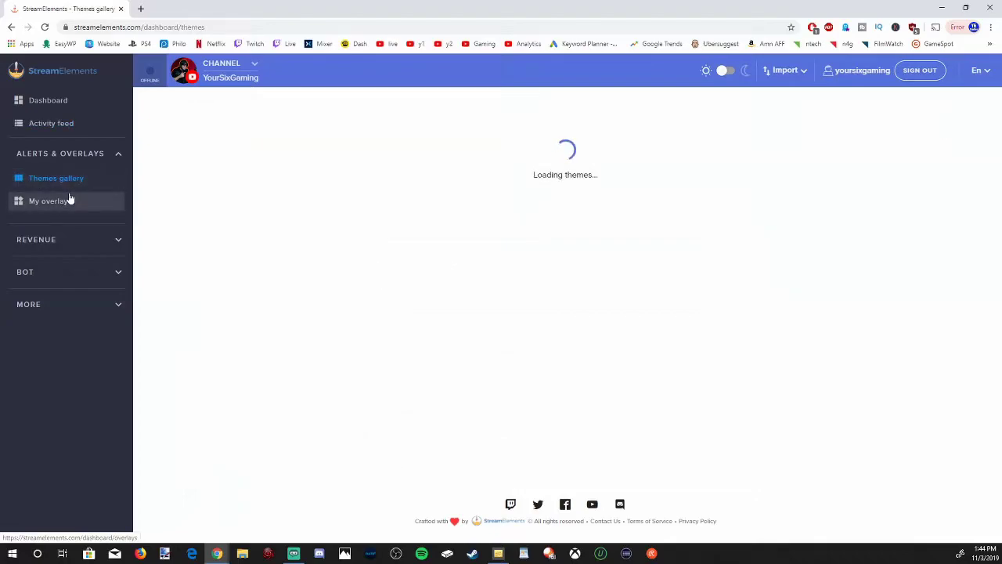
left_click(70, 201)
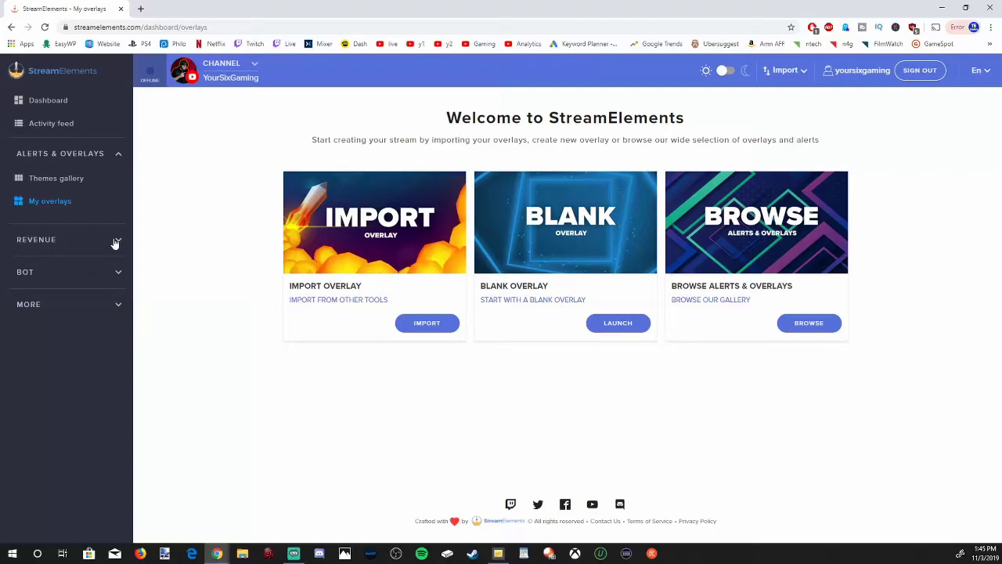
Step: Open the Revenue section's tipping settings and inspect the PayPal email field without entering an address
left_click(31, 241)
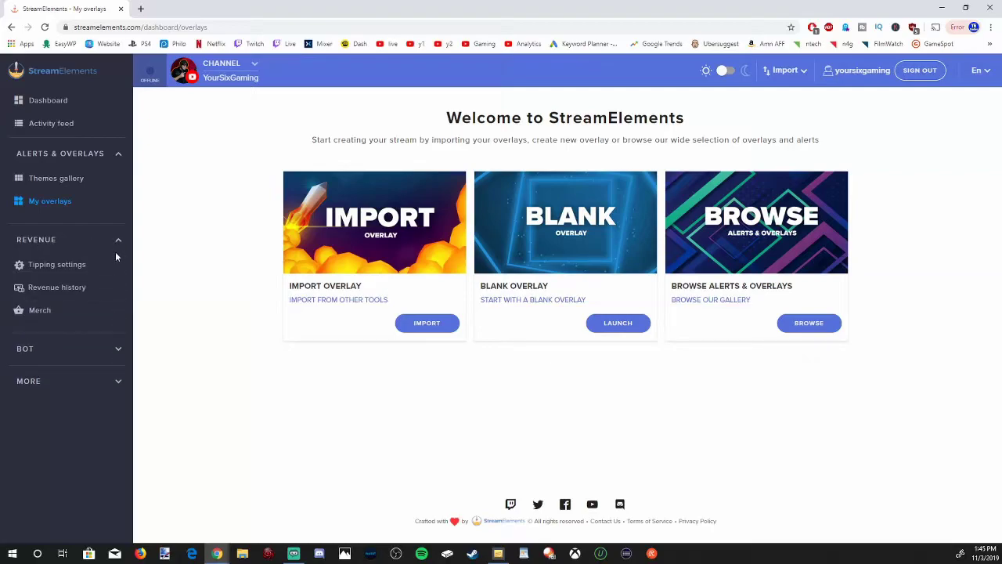
left_click(65, 269)
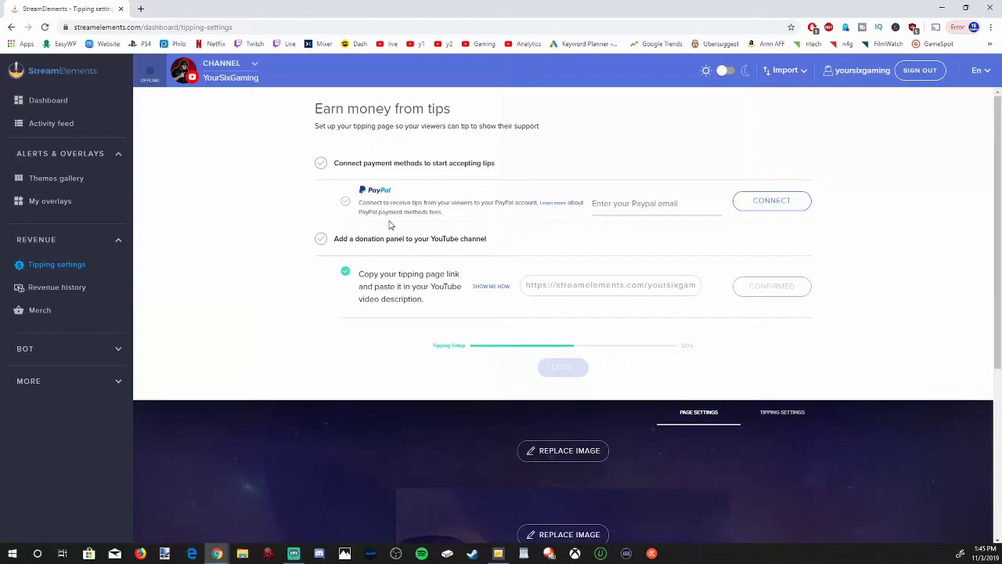
left_click(640, 202)
left_click(637, 203)
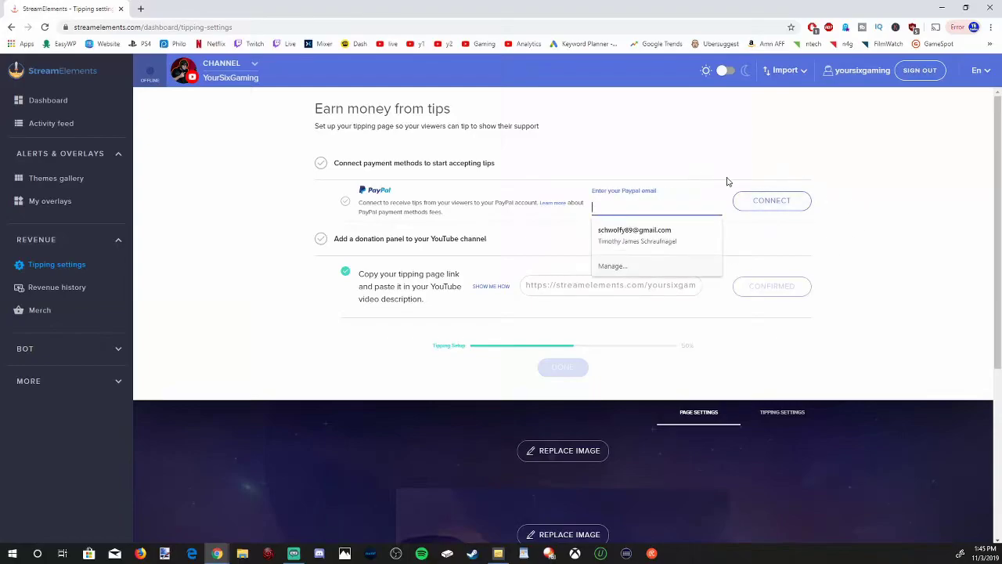
left_click(843, 182)
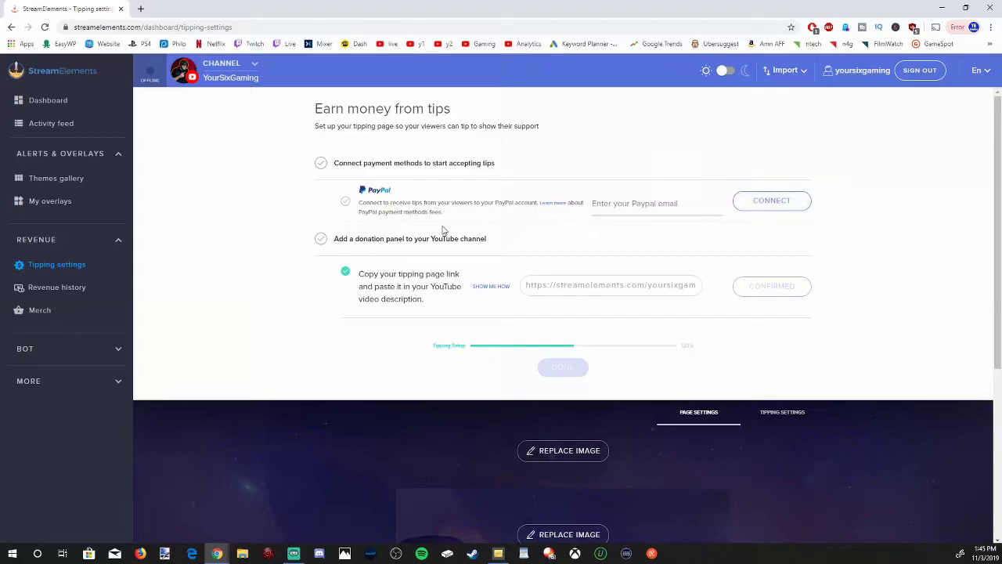
Step: Copy the tipping page link for the YouTube video description and open a new browser tab
left_click(570, 283)
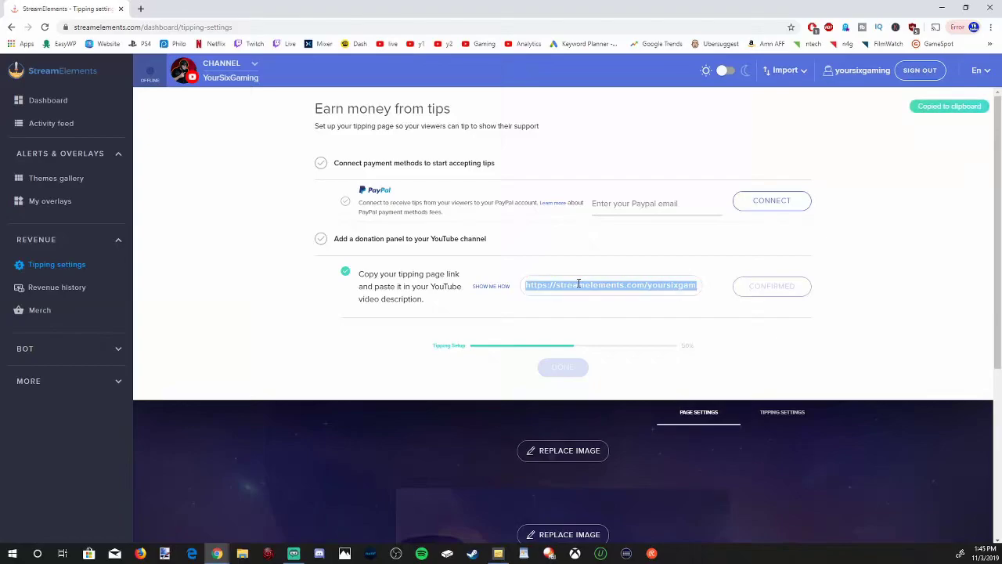
right_click(580, 285)
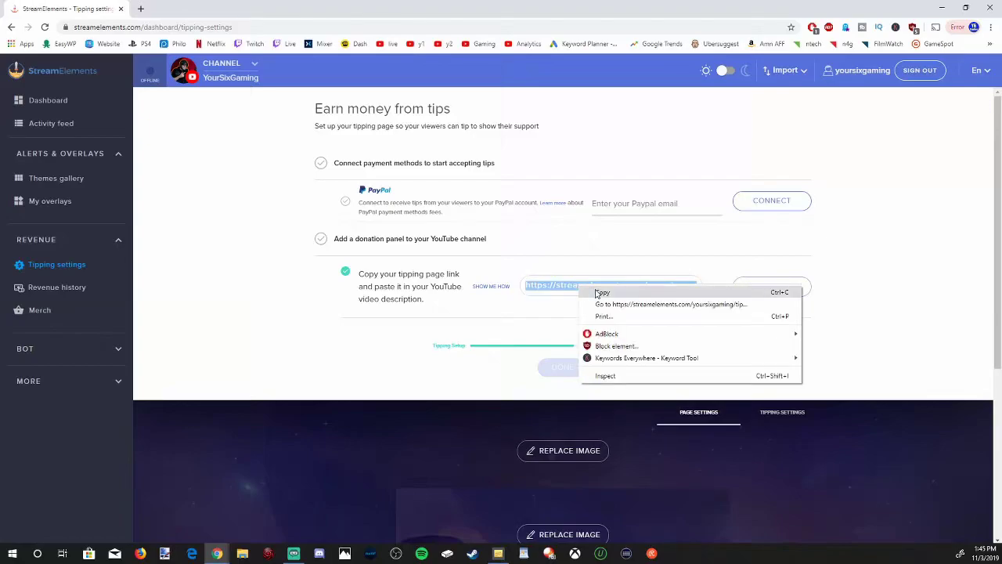
left_click(600, 292)
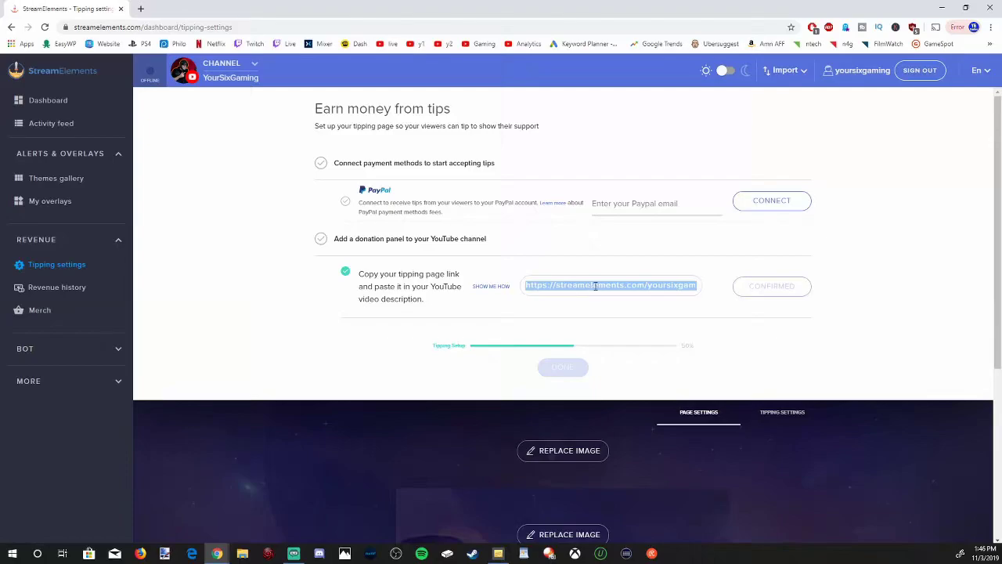
right_click(595, 286)
left_click(620, 296)
left_click(141, 8)
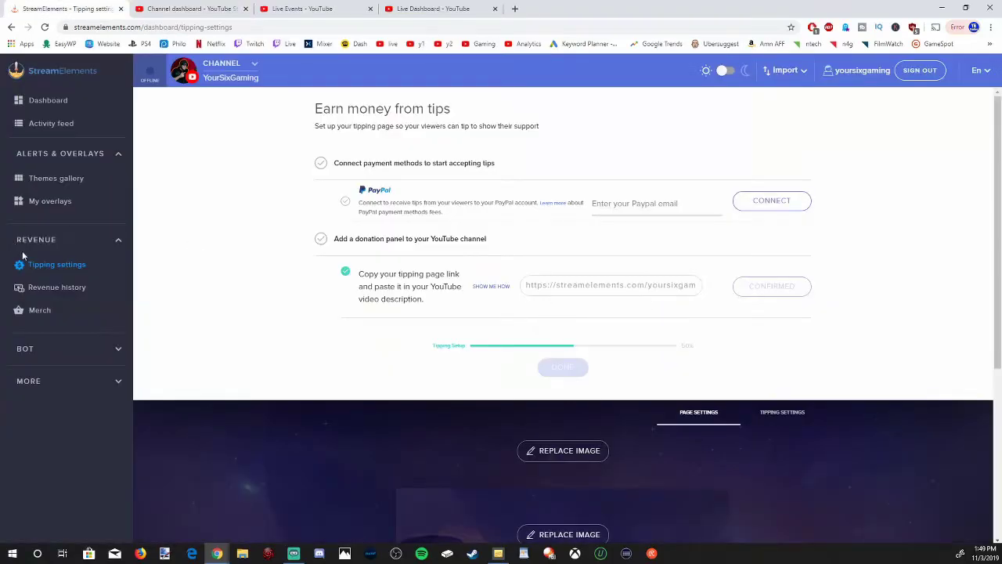
Step: Search the revenue history for tips from 11/3/2018 to 11/3/2019, and open the Merch page
left_click(69, 289)
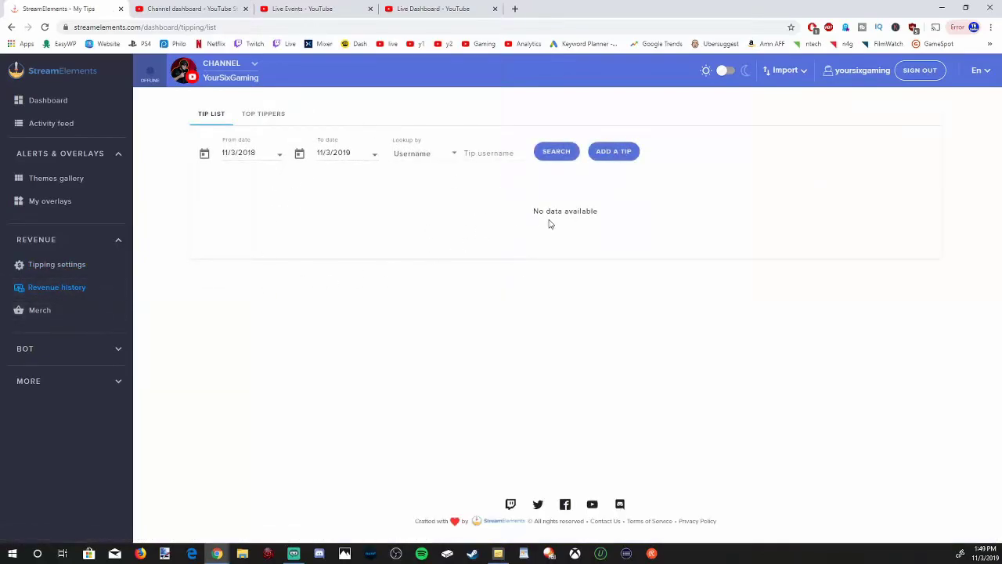
left_click(556, 151)
left_click(85, 313)
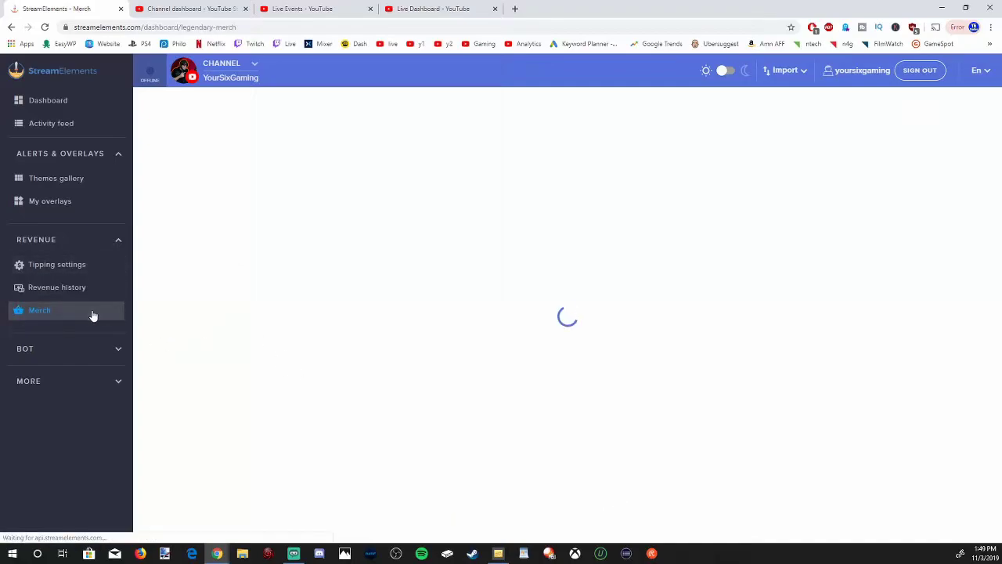
Step: Look over the Merch page's streamer and viewer benefits, and open the bot's Modules page
scroll(90, 336, "down", 3)
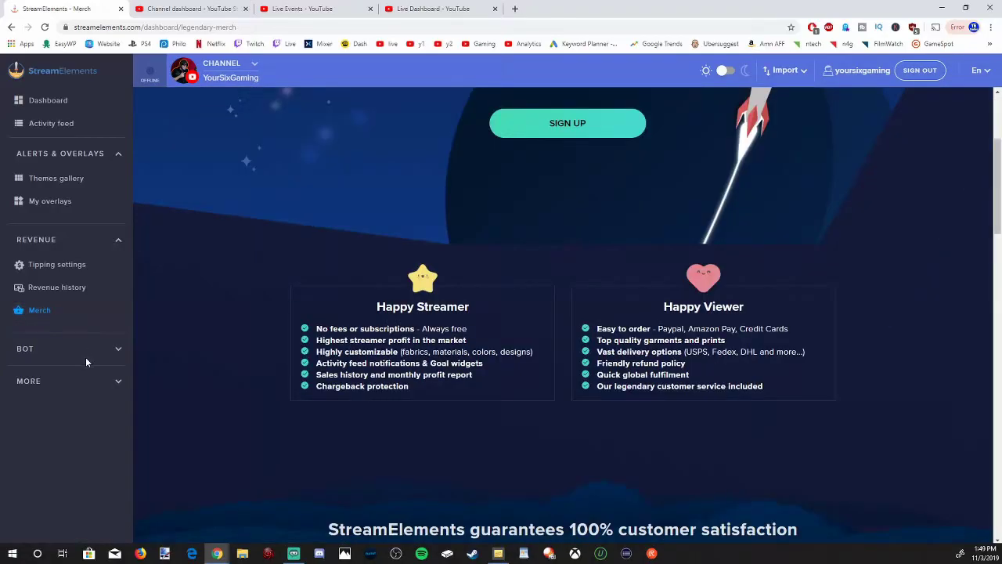
left_click(68, 354)
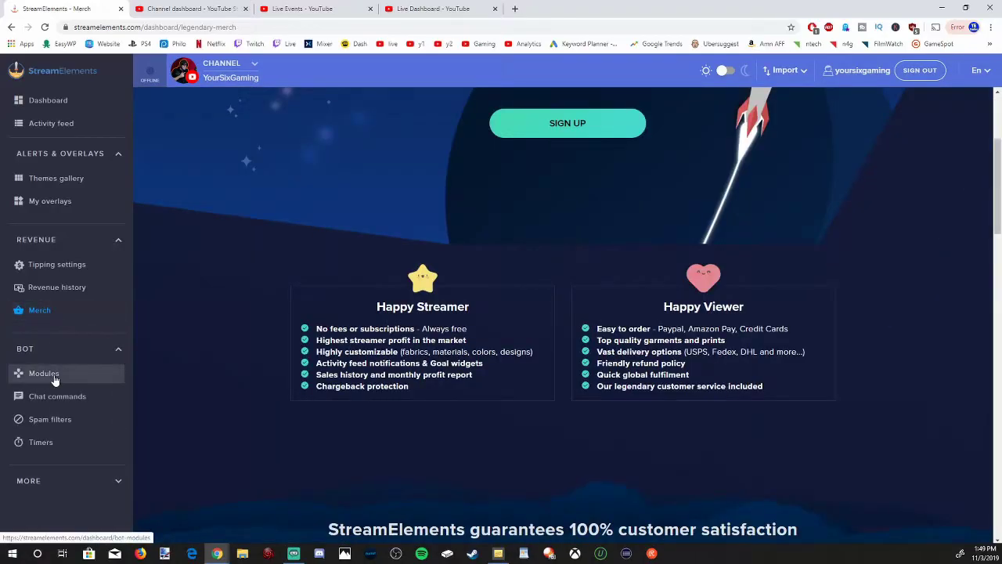
left_click(55, 379)
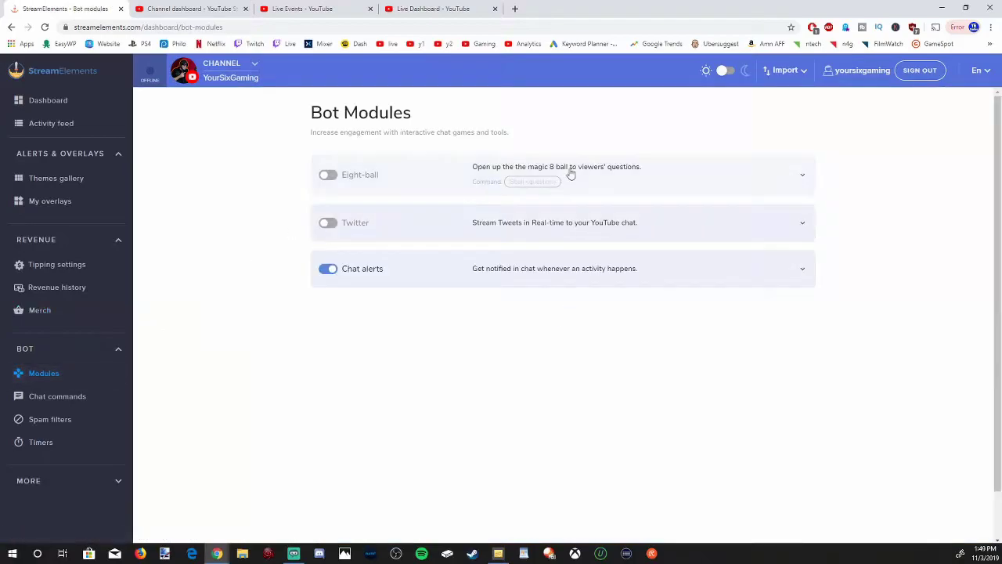
Step: Expand the Eight-ball module, try switching it on and back off, and review its cooldowns and responses
left_click(796, 176)
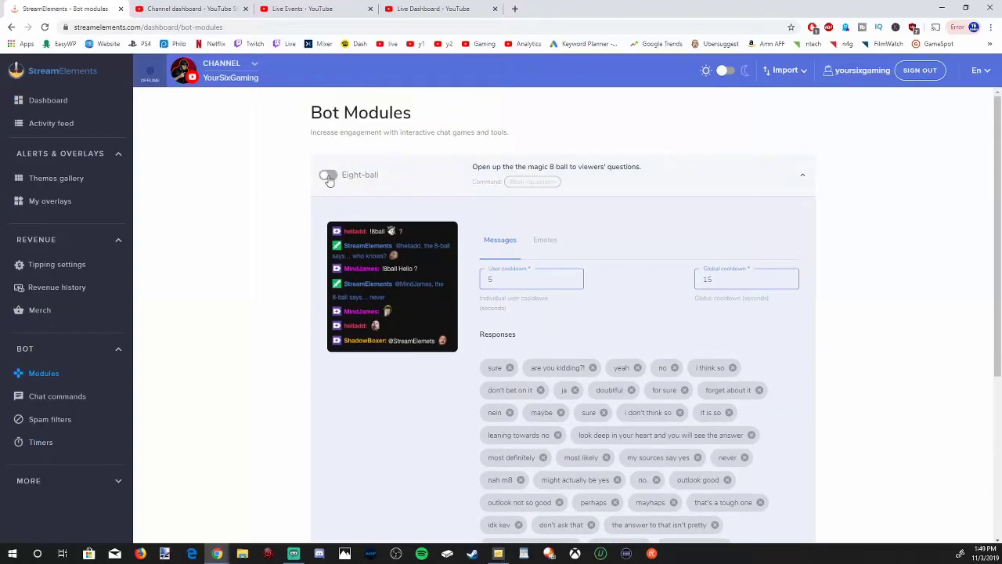
left_click(328, 175)
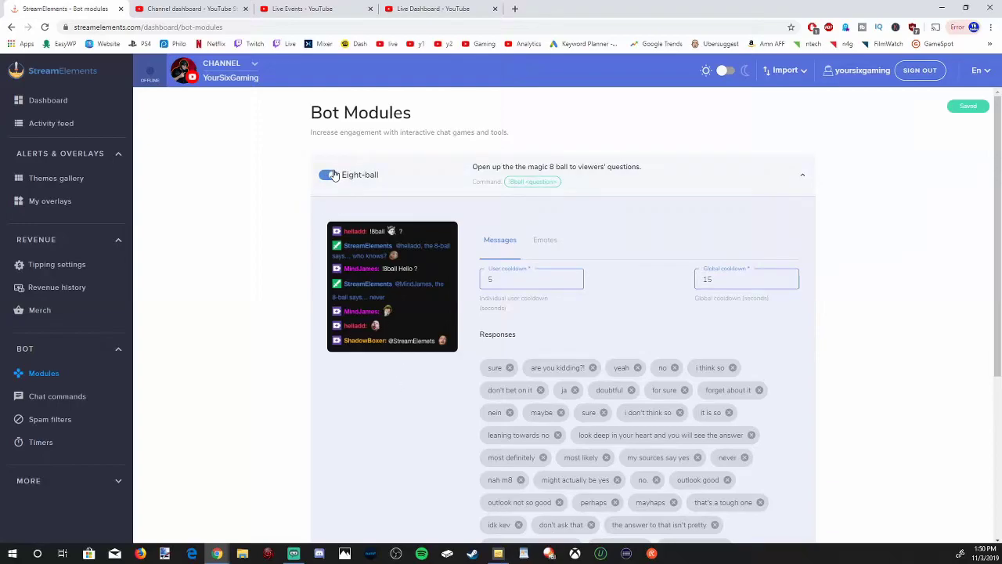
left_click(329, 175)
scroll(282, 352, "down", 3)
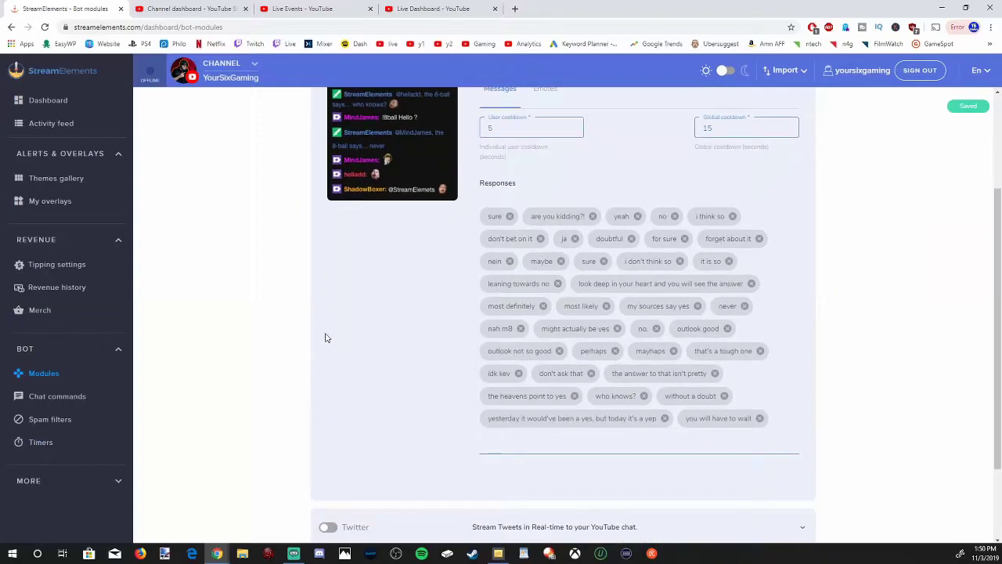
Step: Try enabling the Twitter module, inspect its reply, retweet and template options, and disable it again
scroll(324, 336, "down", 2)
left_click(328, 417)
scroll(407, 352, "down", 2)
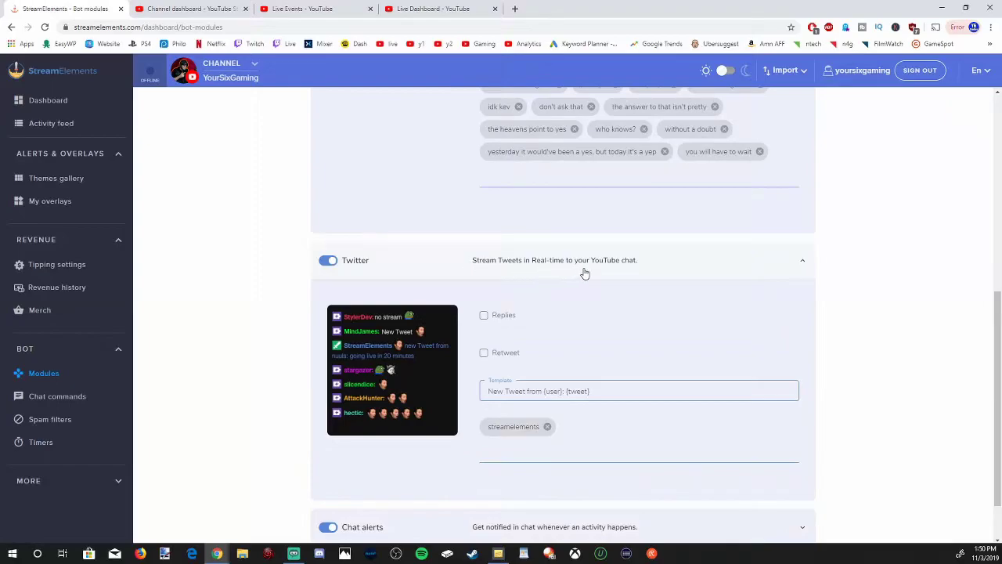
scroll(282, 258, "down", 2)
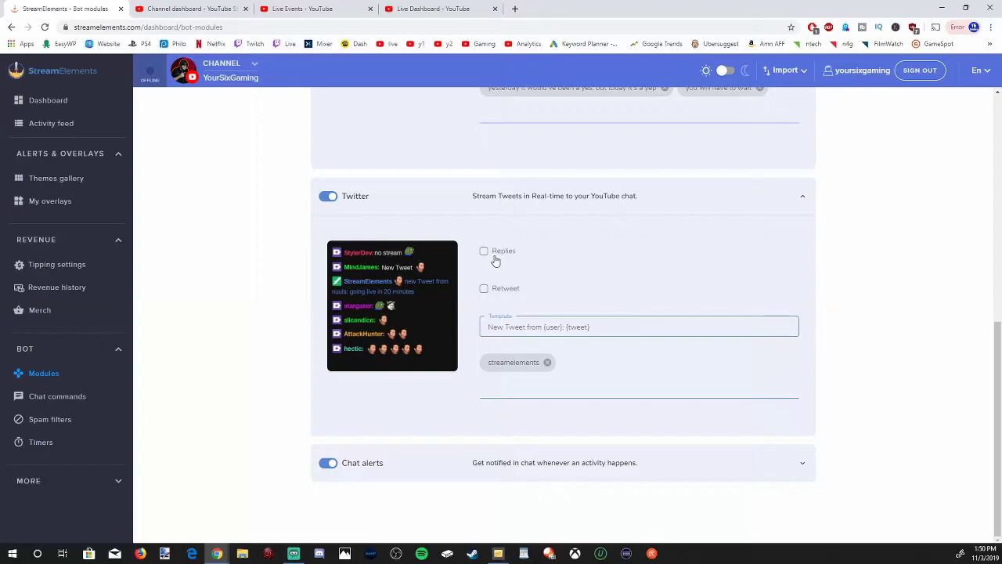
left_click(327, 196)
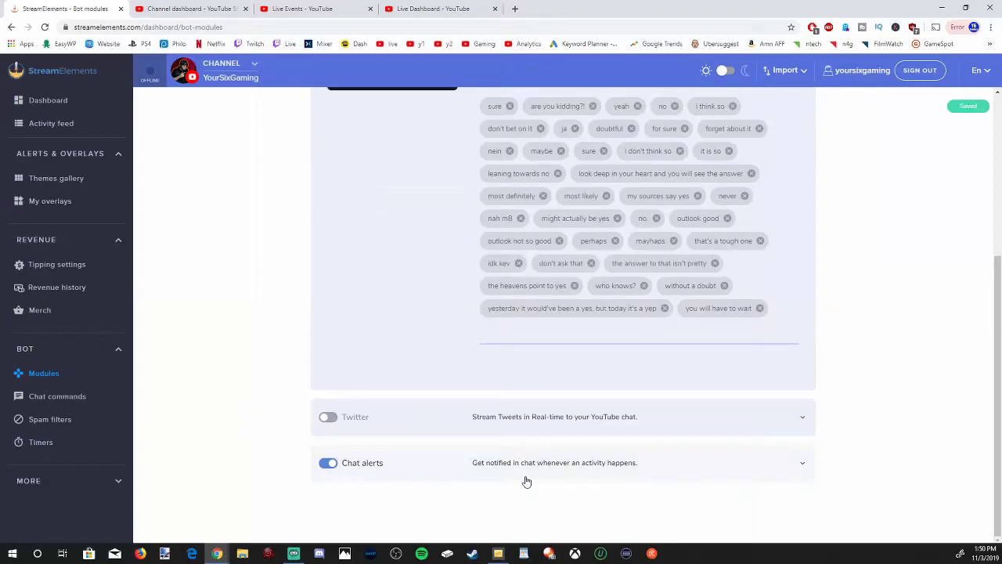
Step: Expand the Chat alerts module and review its Subscribers, Tips, Members and Redemptions messages
left_click(803, 464)
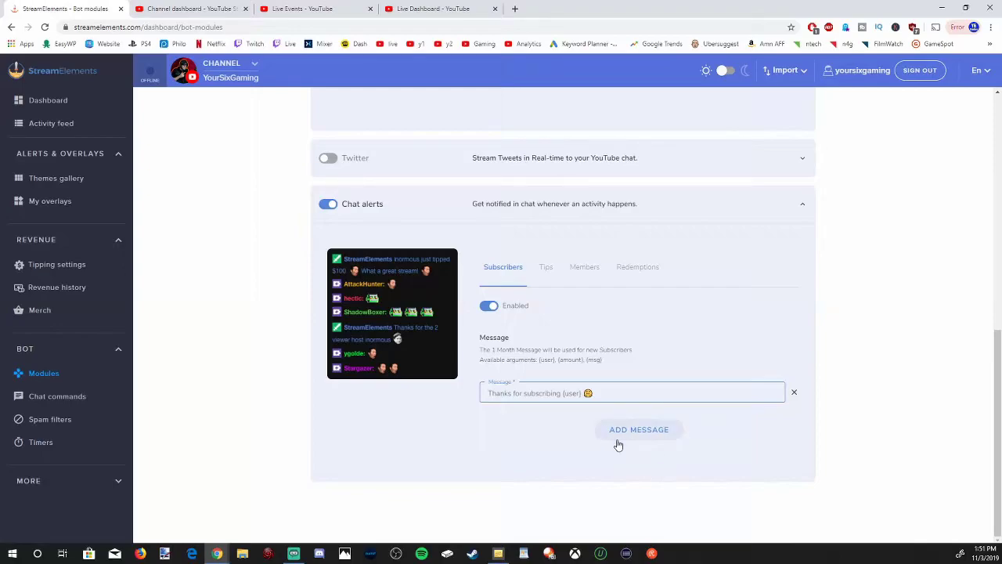
left_click(549, 270)
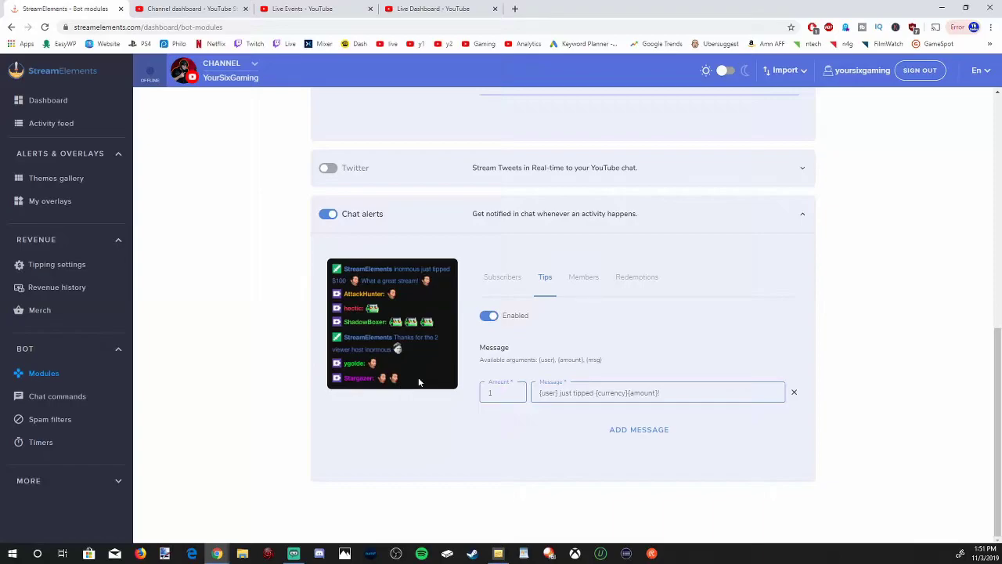
left_click(590, 279)
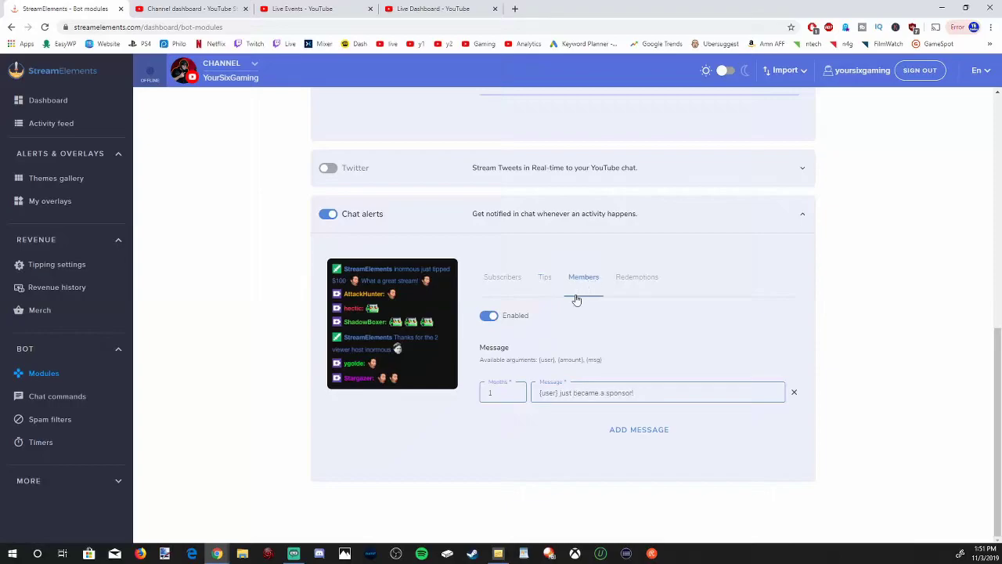
left_click(637, 285)
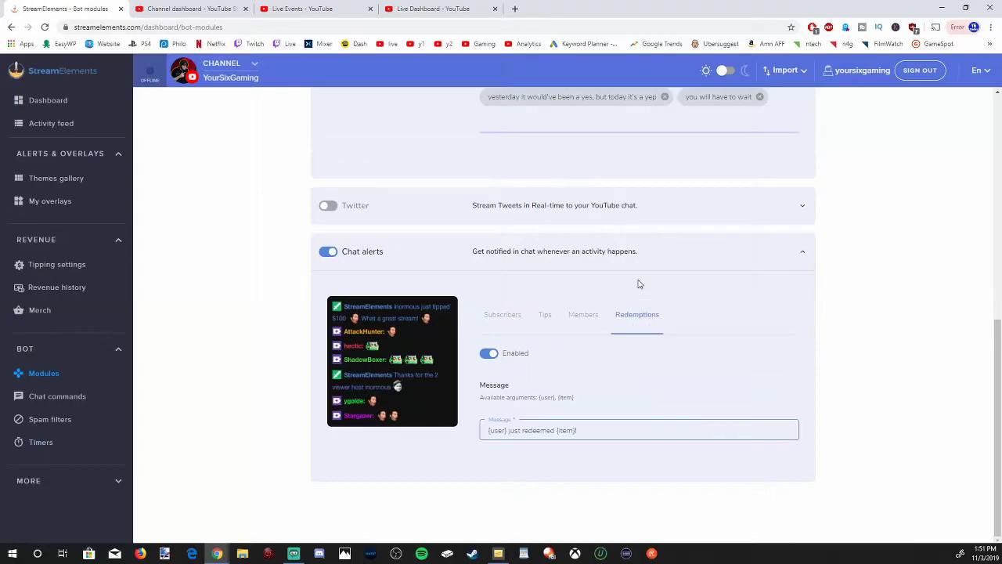
Step: Open the bot's Chat commands page and review the default commands for everyone, moderators and super moderators
left_click(65, 399)
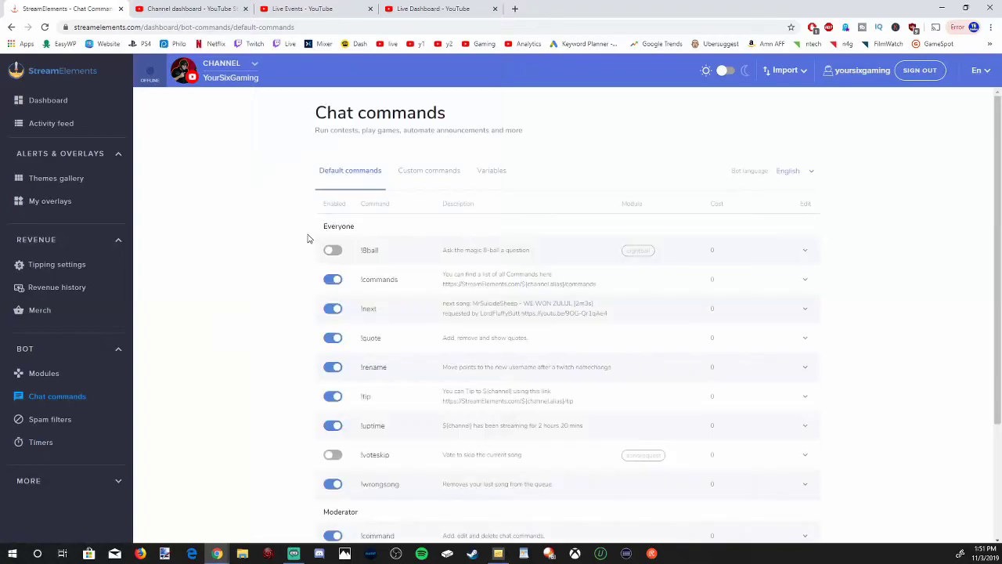
scroll(270, 258, "down", 1)
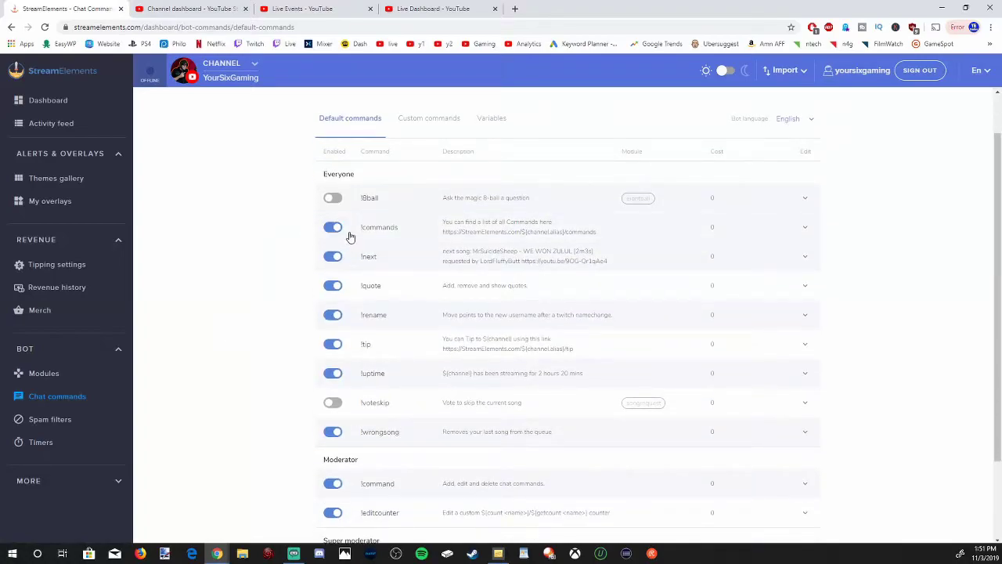
scroll(372, 329, "down", 1)
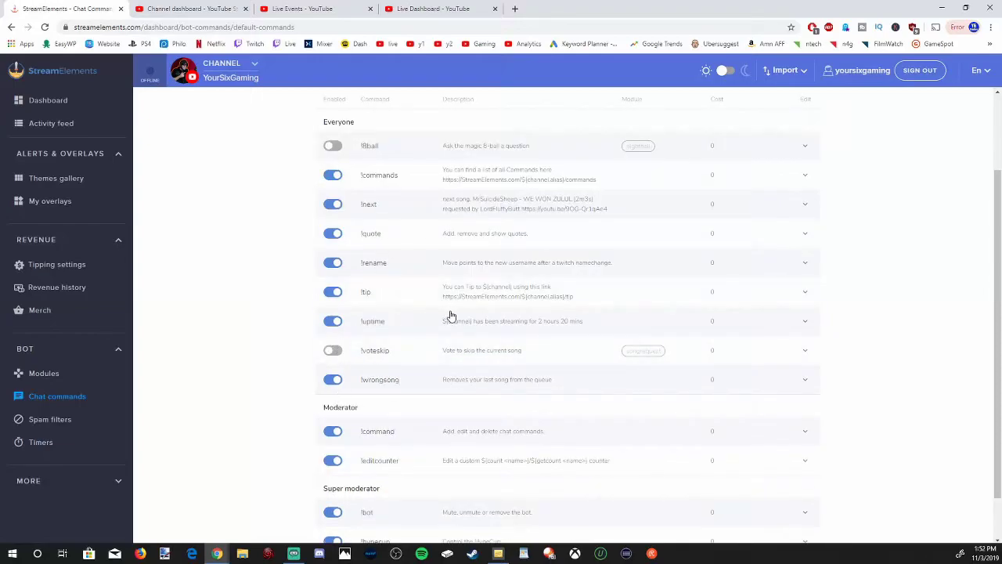
scroll(369, 381, "down", 1)
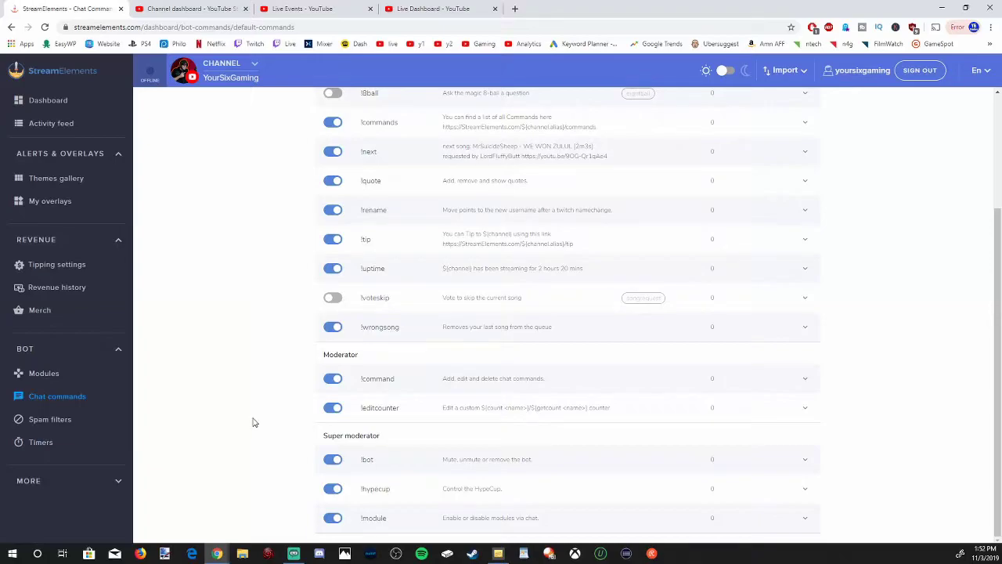
scroll(418, 342, "up", 3)
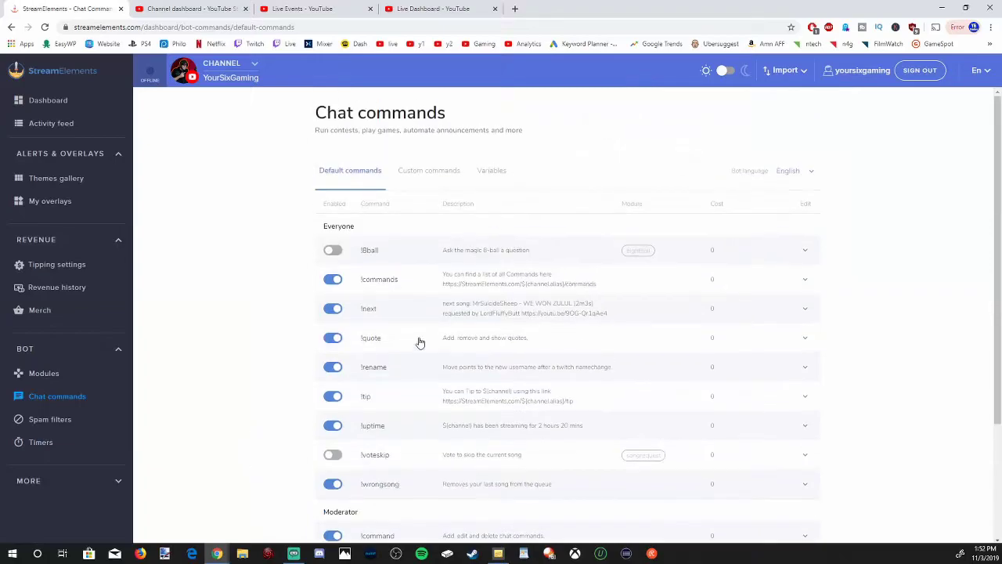
Step: Start a new custom chat command named twitter and begin its response
left_click(437, 178)
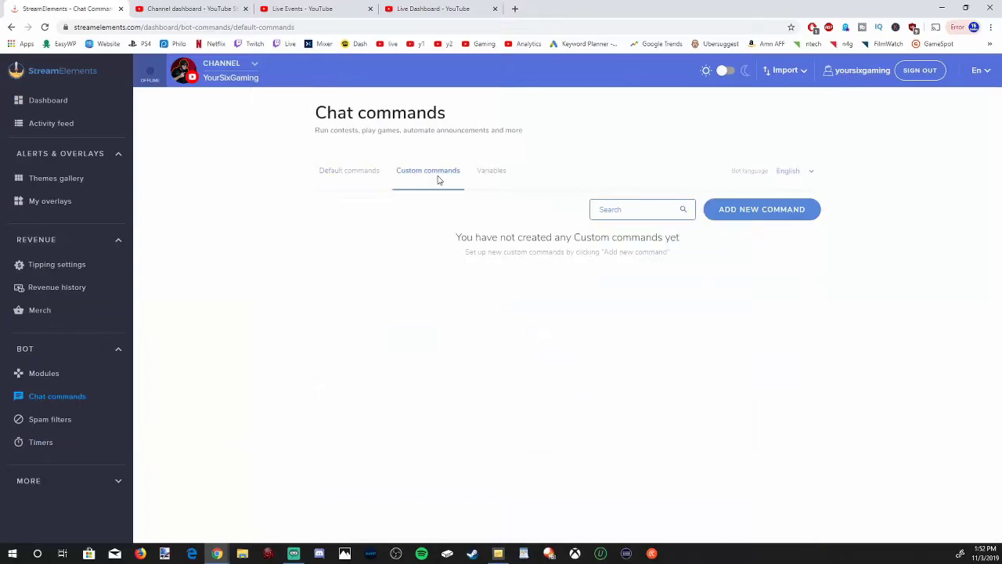
left_click(793, 216)
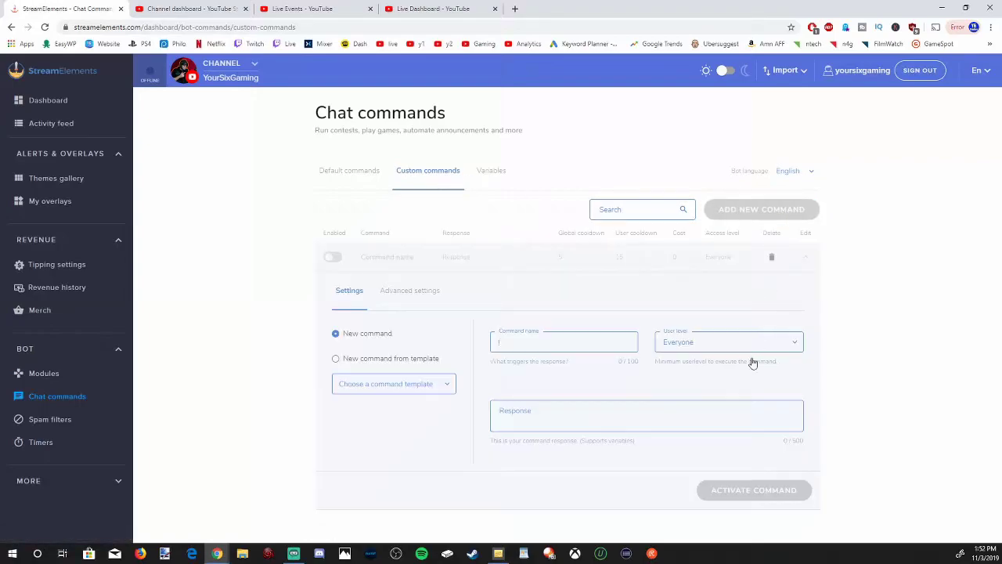
left_click(523, 339)
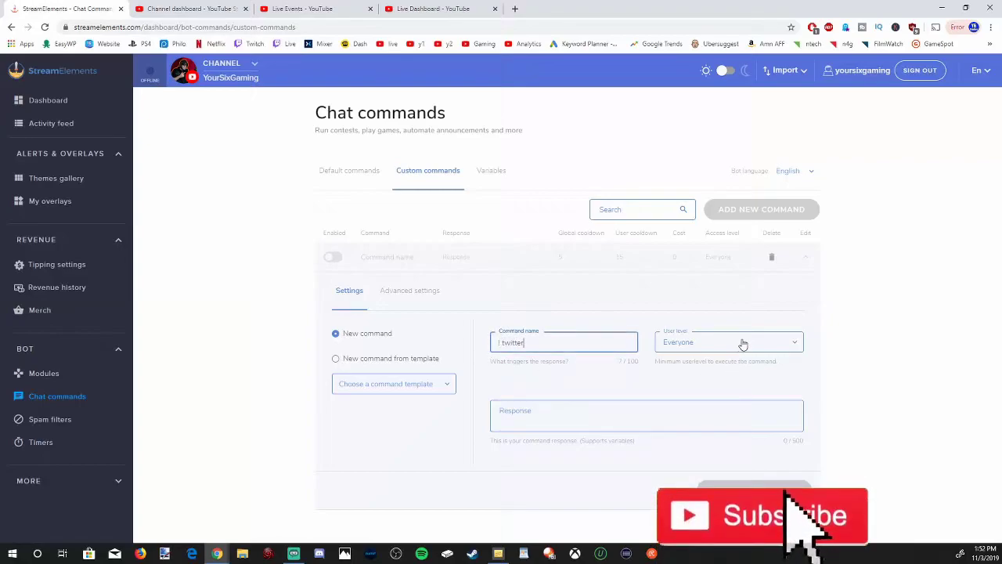
left_click(564, 427)
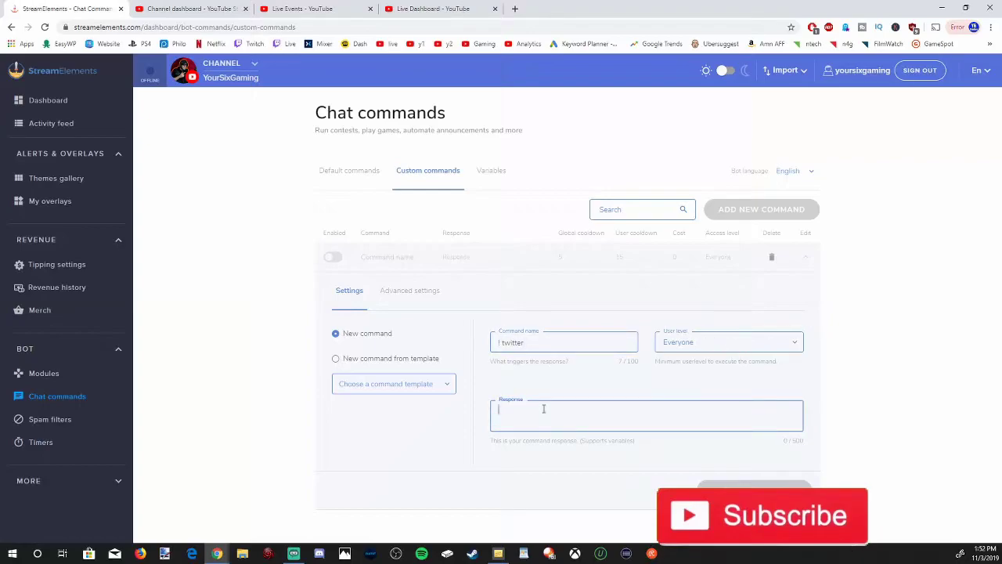
Step: Open Twitter in a new browser tab, go to the account's own profile, and copy the profile page's web address
left_click(514, 8)
type("twit")
key("Return")
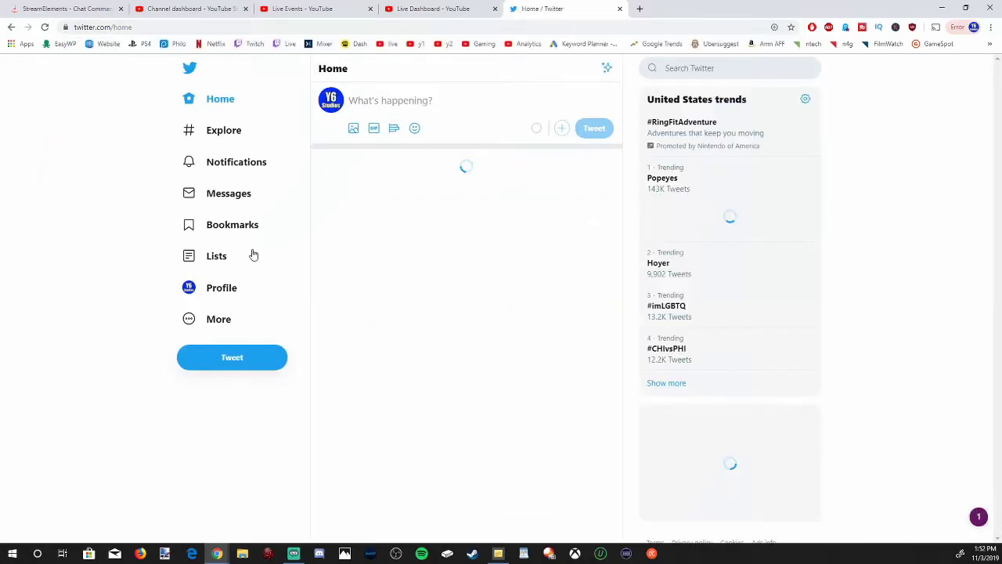
left_click(240, 290)
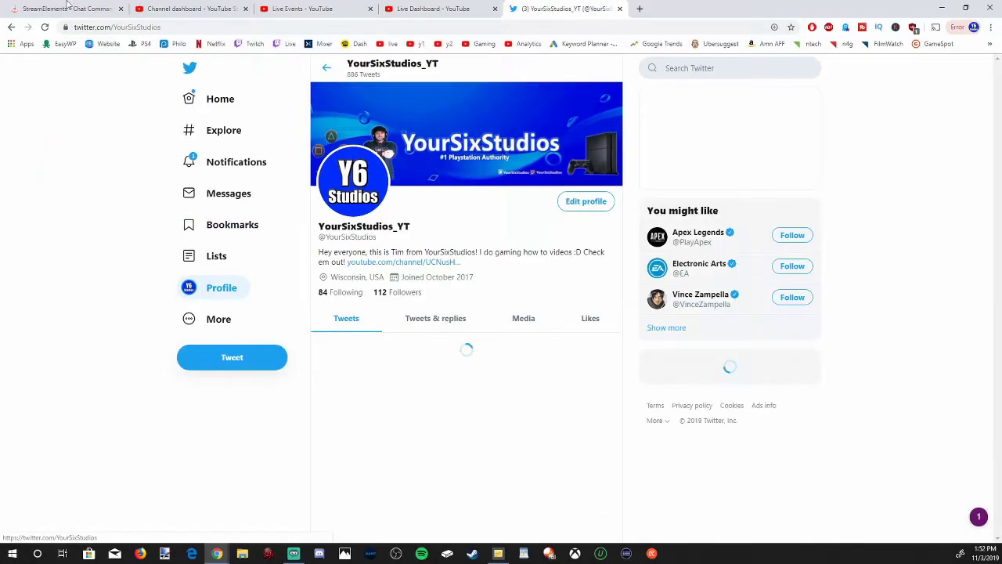
left_click(127, 27)
right_click(129, 28)
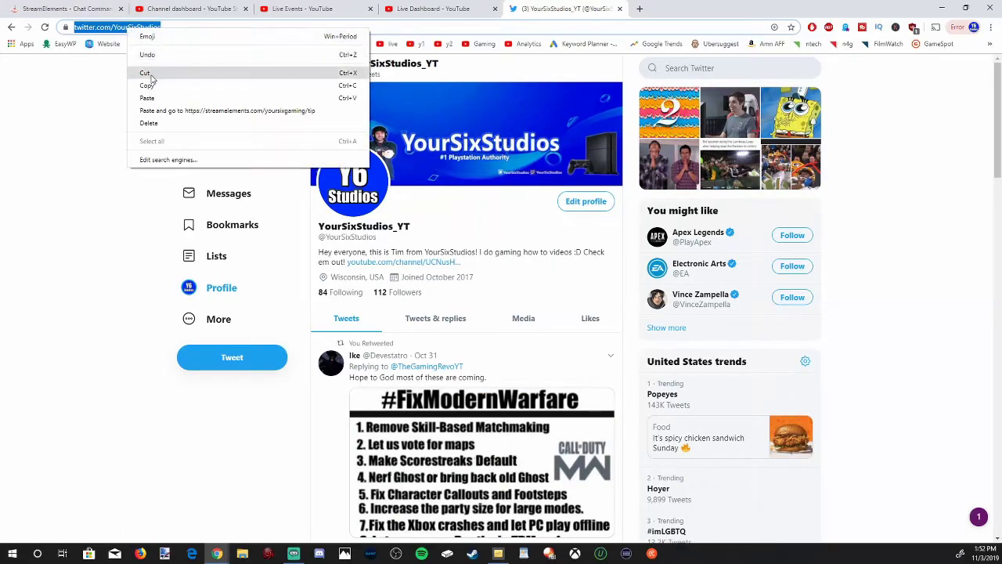
left_click(163, 85)
Step: Back in StreamElements, set the command's response to "Check me out on twitter!" followed by the copied profile link, and activate the command
left_click(101, 10)
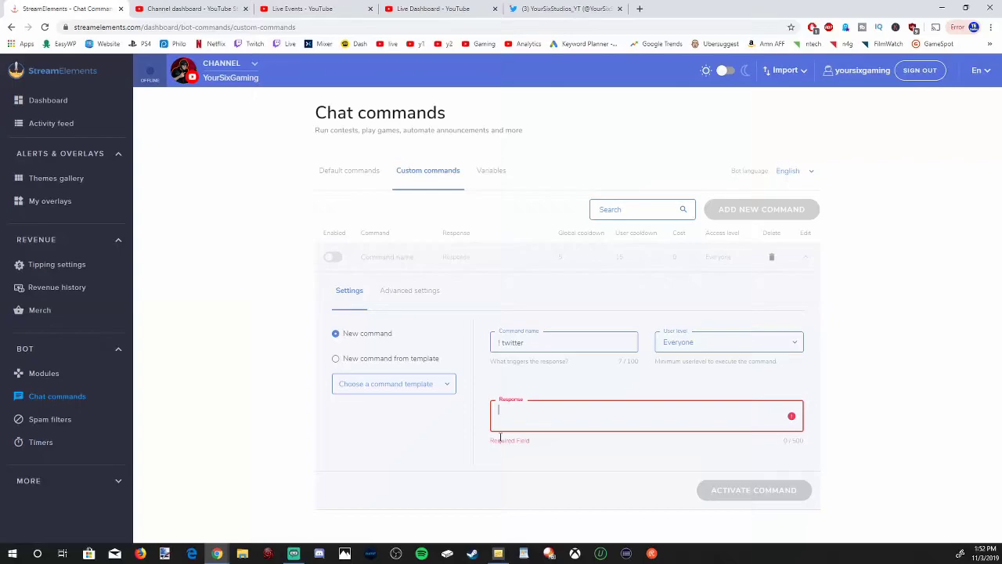
type("Check me out on twitter!")
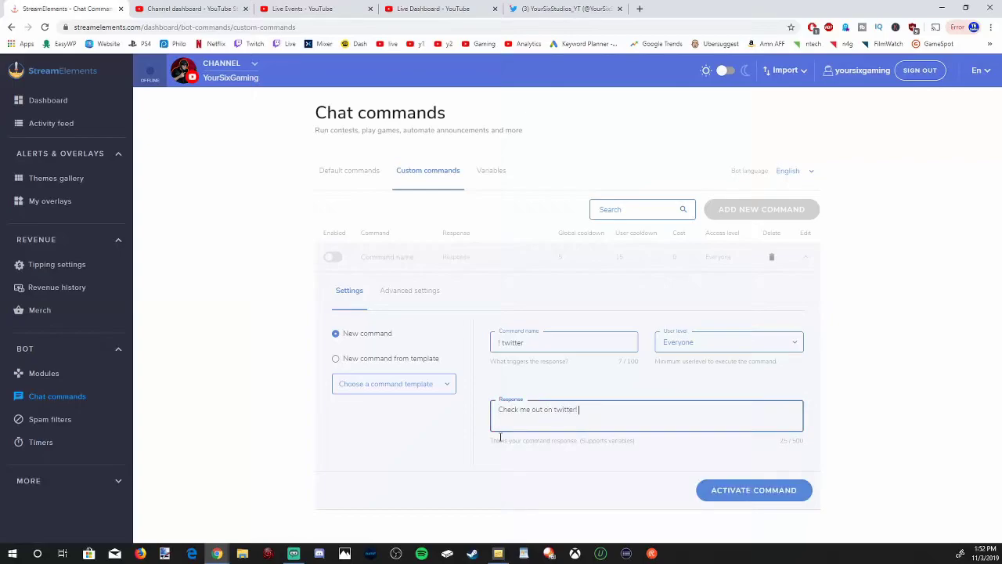
key("ctrl+v")
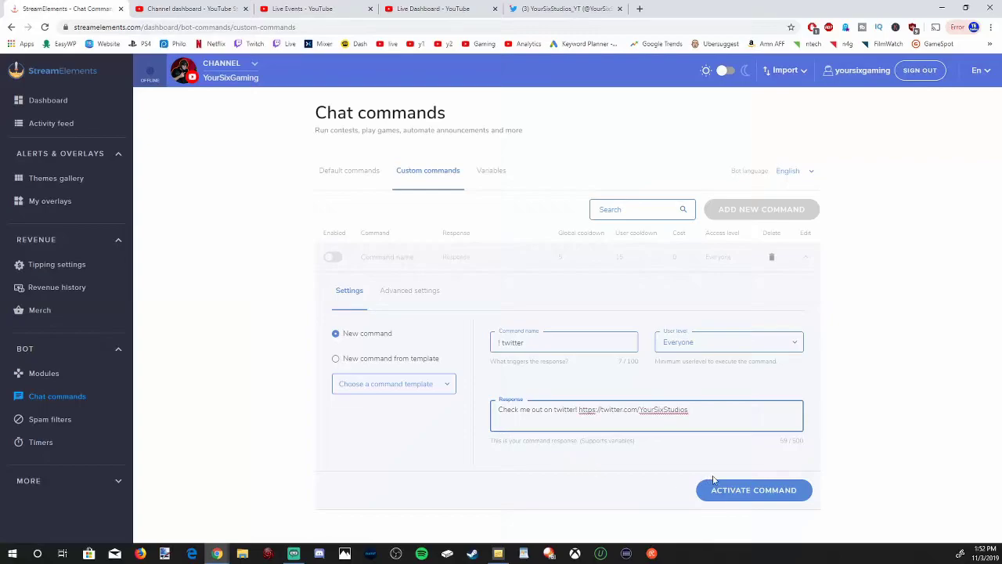
left_click(747, 498)
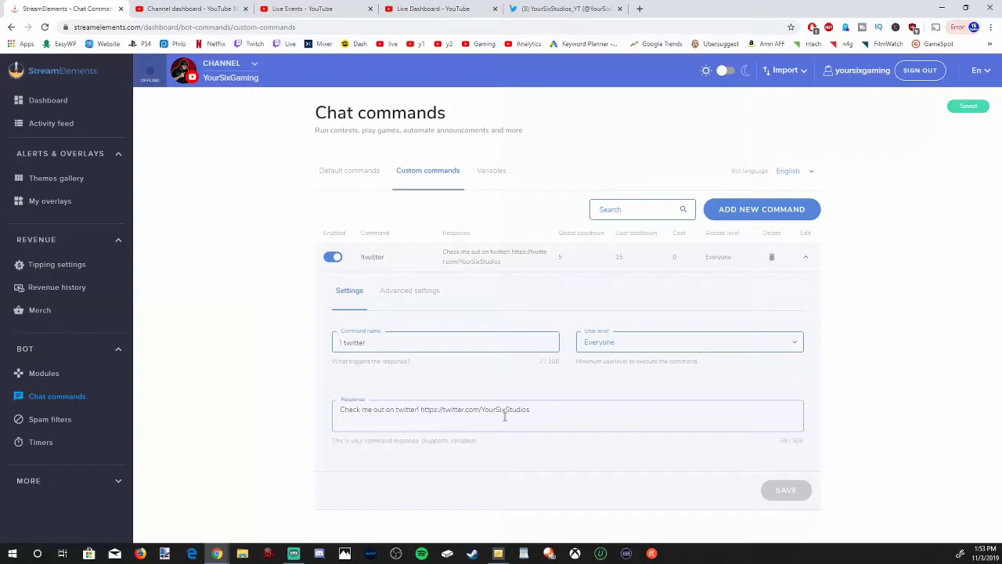
Step: Examine the chat command variables with their descriptions and examples, and return to the default commands list
left_click(488, 188)
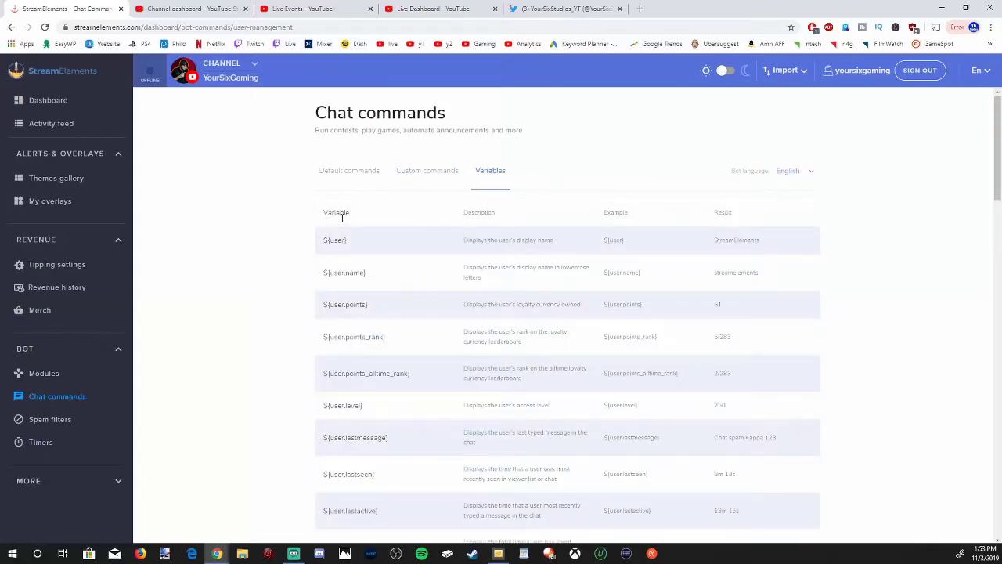
scroll(368, 256, "down", 7)
scroll(380, 258, "down", 10)
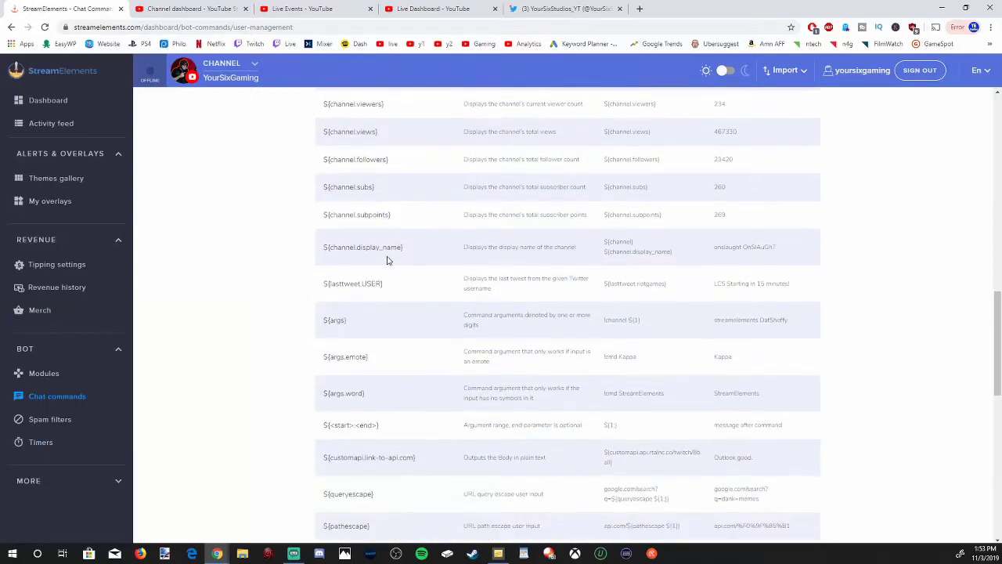
scroll(386, 272, "up", 17)
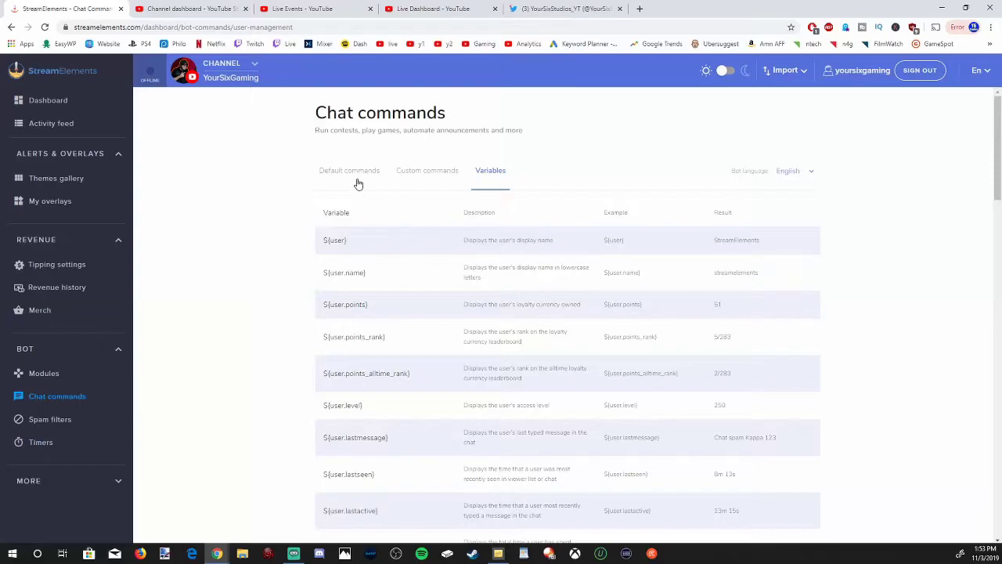
scroll(419, 311, "down", 3)
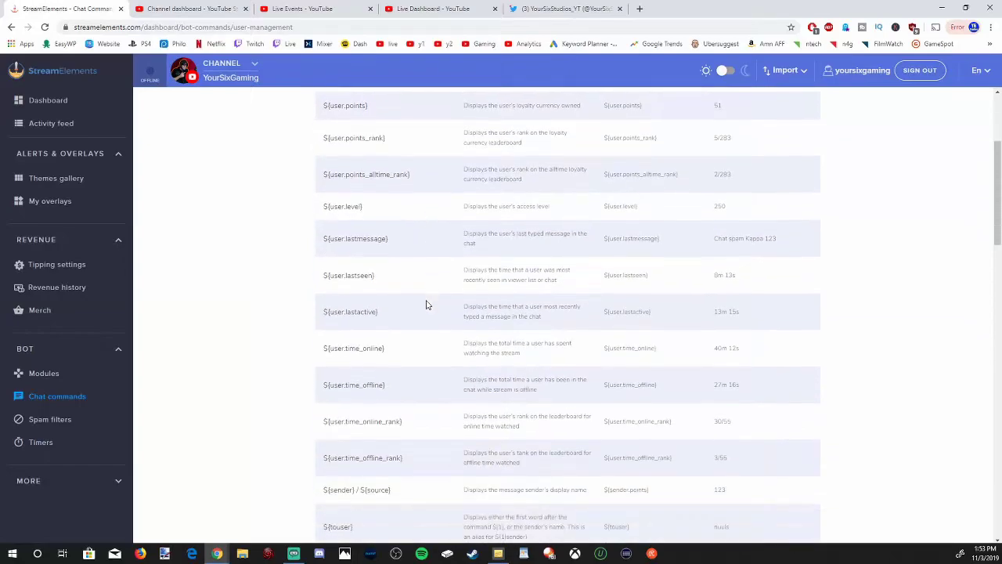
scroll(428, 304, "down", 1)
scroll(432, 302, "up", 4)
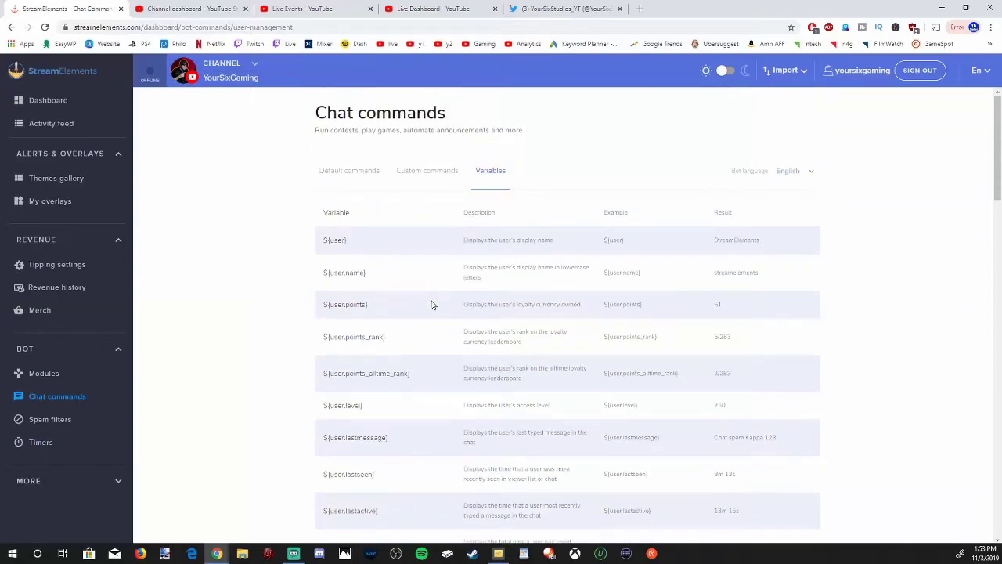
scroll(436, 306, "down", 1)
scroll(436, 306, "up", 1)
left_click(57, 396)
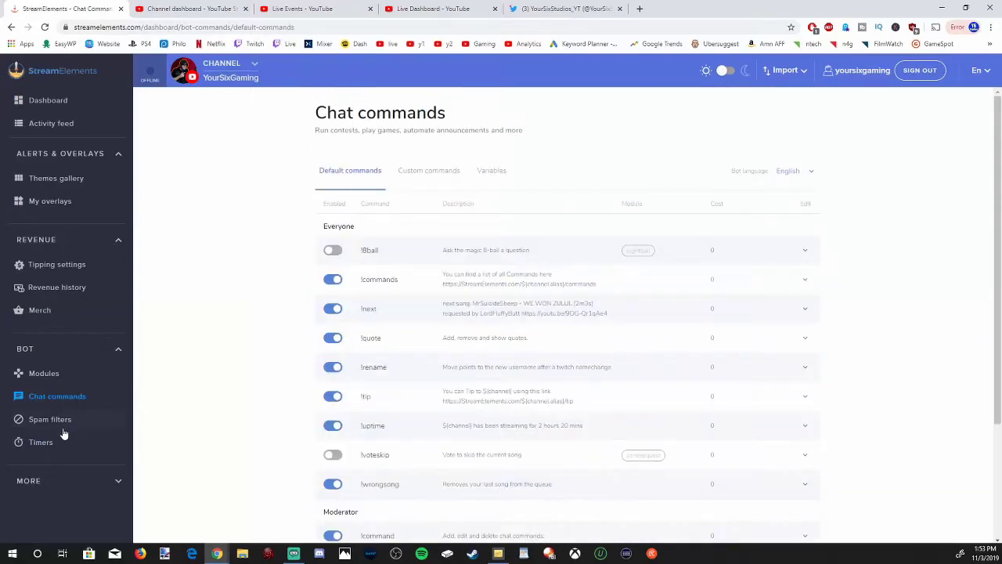
Step: Open the bot's spam filters and look over the Caps Protection settings, including timeout duration, excluded usergroup and custom message
left_click(66, 430)
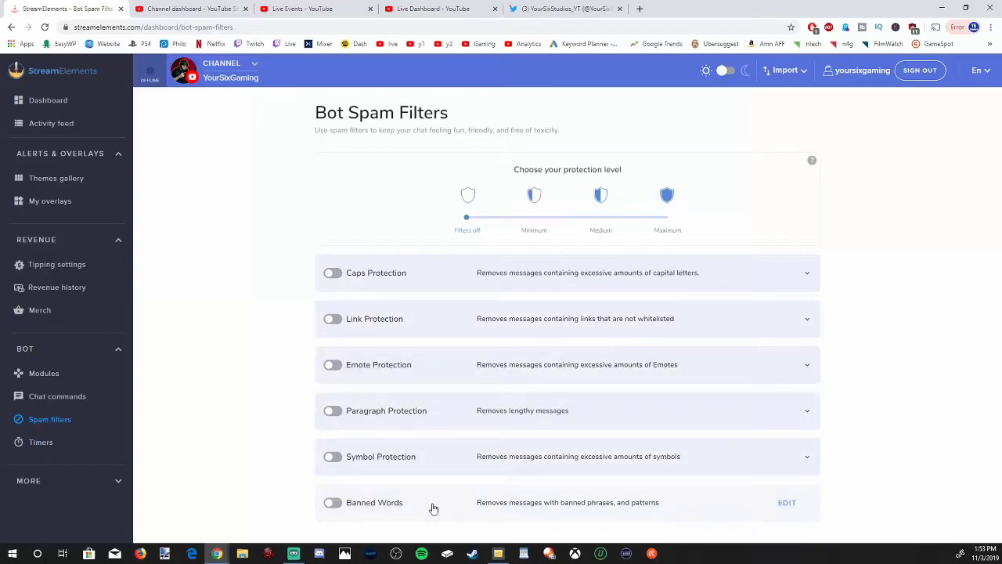
left_click(804, 284)
scroll(684, 446, "down", 2)
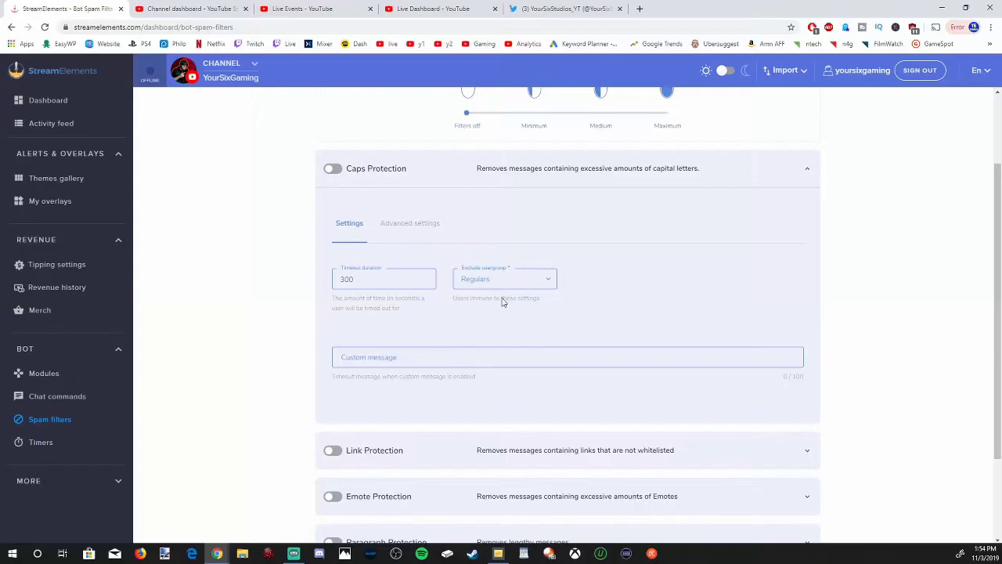
scroll(373, 378, "down", 2)
Step: Enable the Link Protection spam filter and expand its settings
left_click(795, 330)
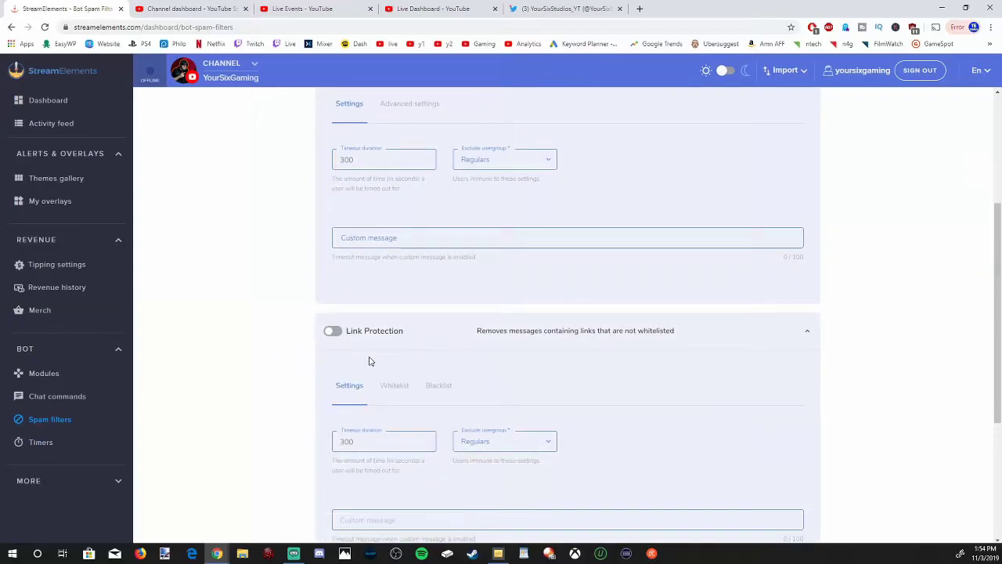
left_click(330, 338)
left_click(326, 337)
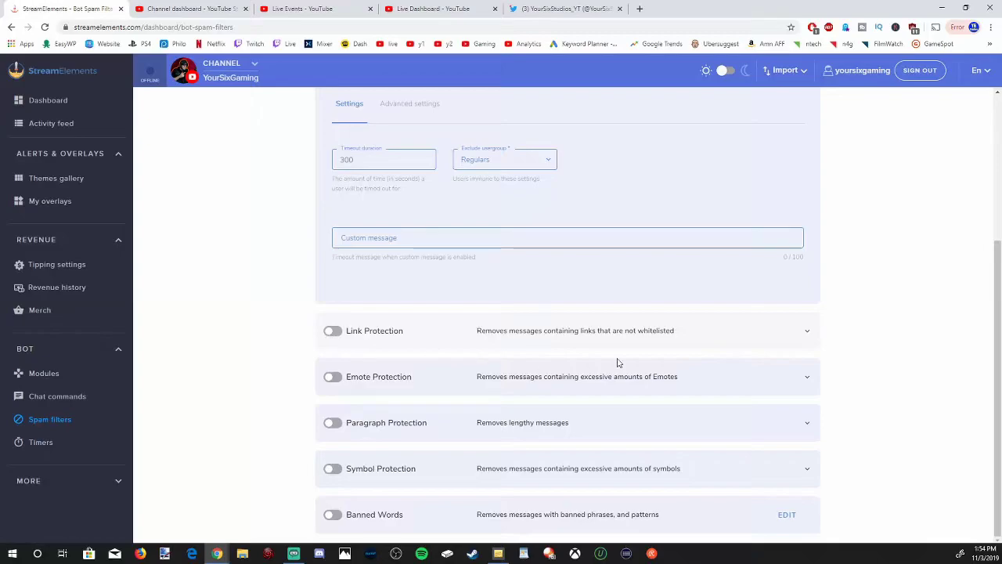
left_click(806, 334)
scroll(826, 351, "down", 2)
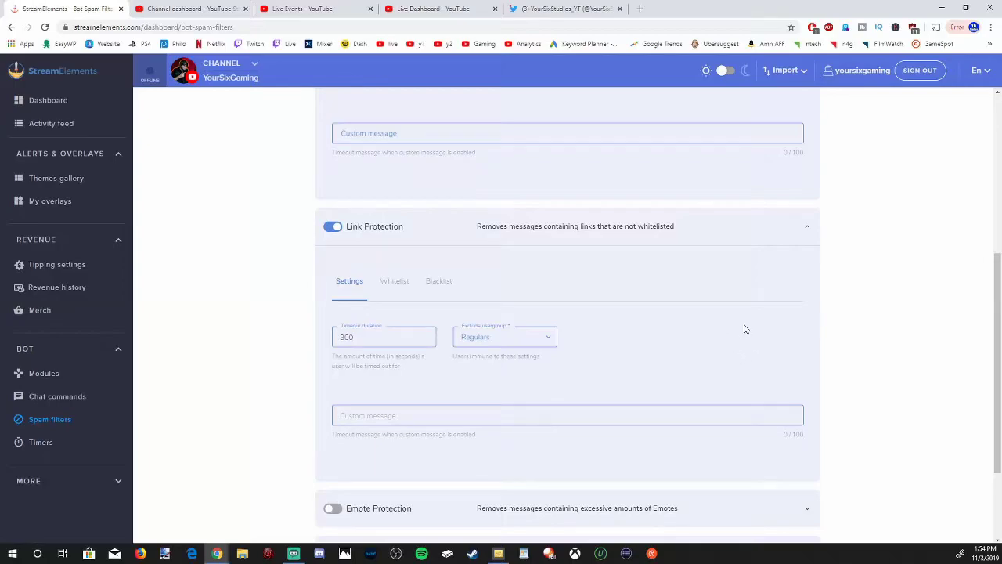
scroll(742, 347, "down", 1)
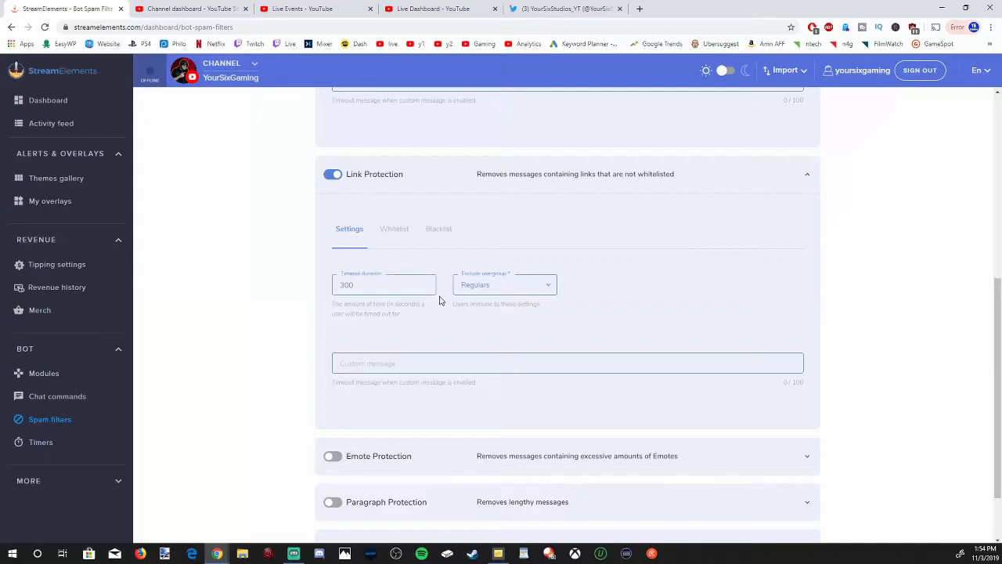
Step: Look at the whitelist and blacklist of Link Protection, and return to its general settings
left_click(399, 229)
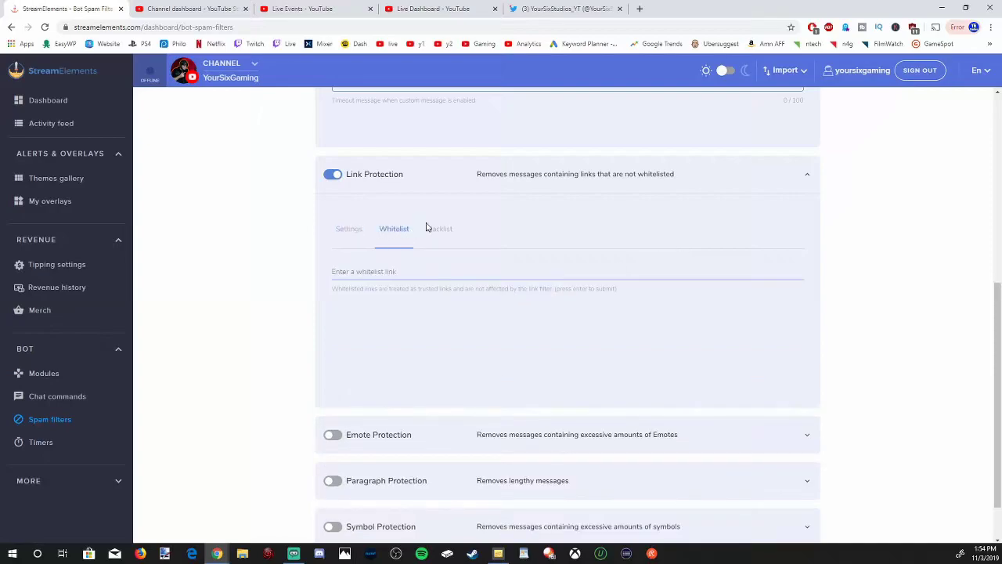
left_click(441, 229)
left_click(348, 228)
scroll(313, 353, "down", 1)
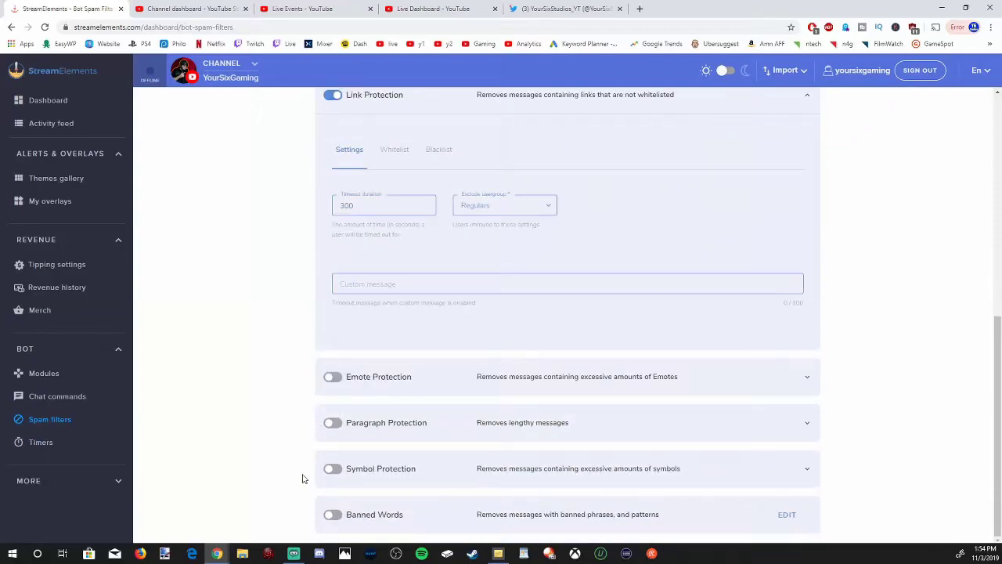
Step: Create a new banned words group and save "butt" as its first banned phrase
left_click(787, 516)
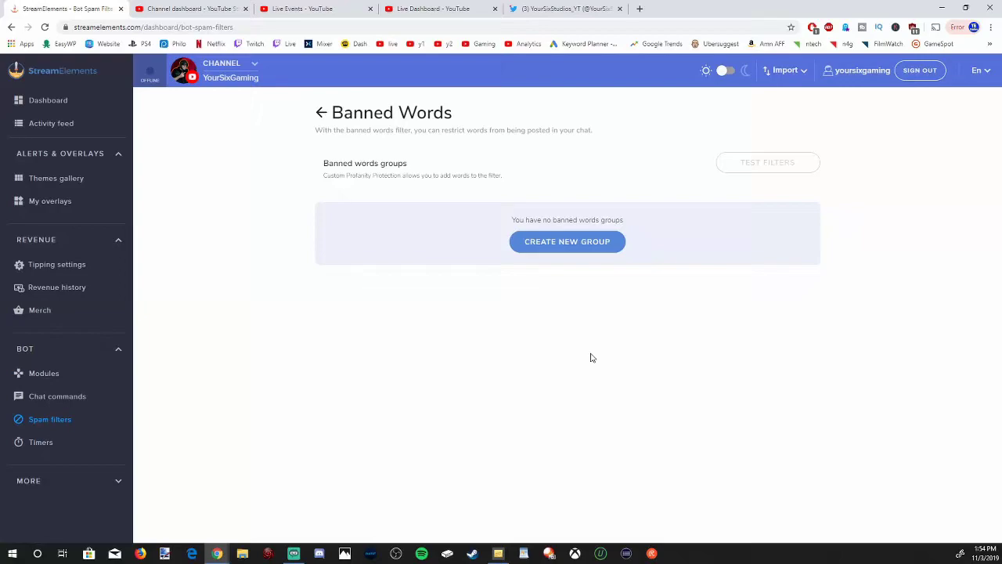
left_click(611, 248)
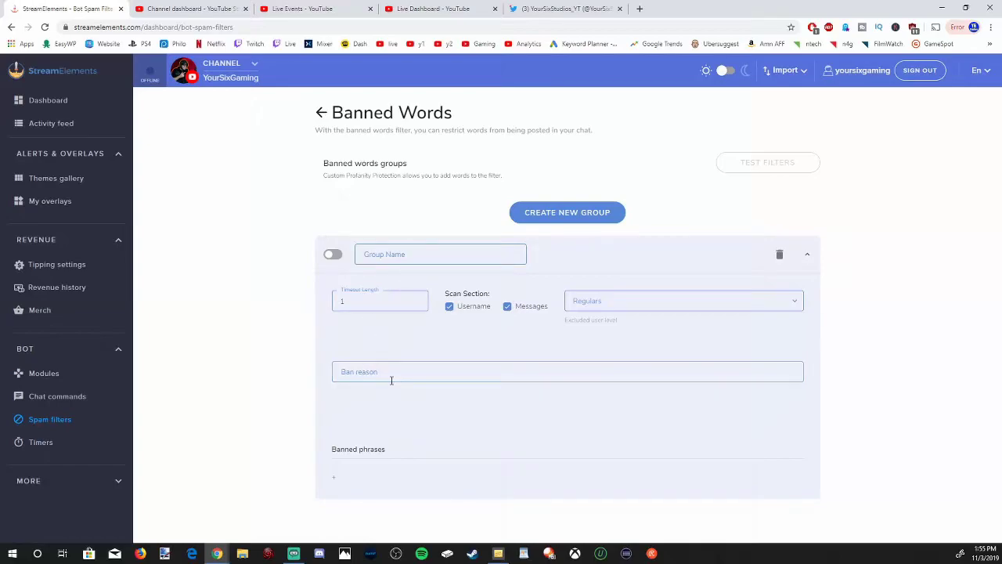
left_click(440, 375)
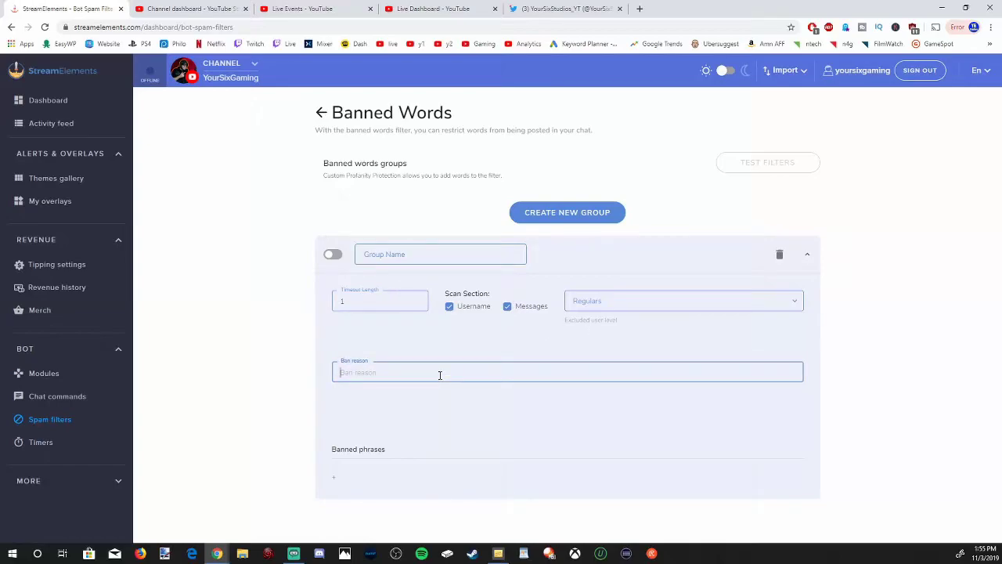
left_click_drag(368, 450, 333, 480)
left_click(334, 479)
scroll(405, 456, "down", 1)
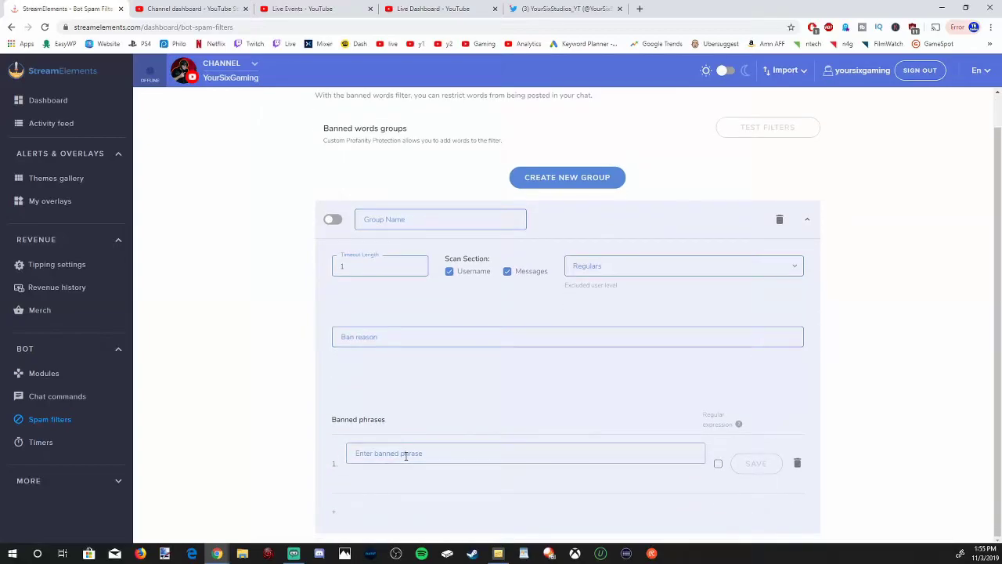
left_click(408, 455)
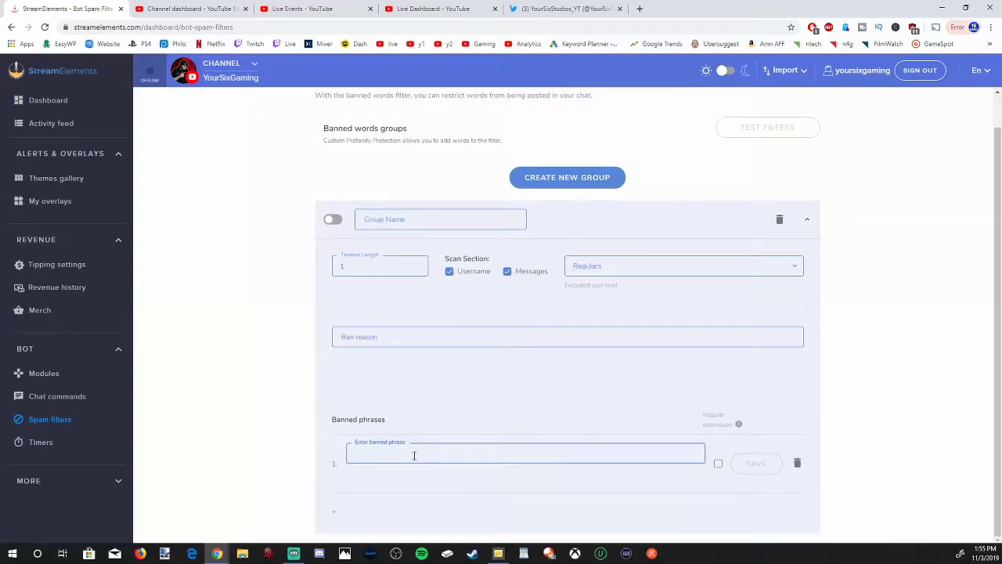
type("butt")
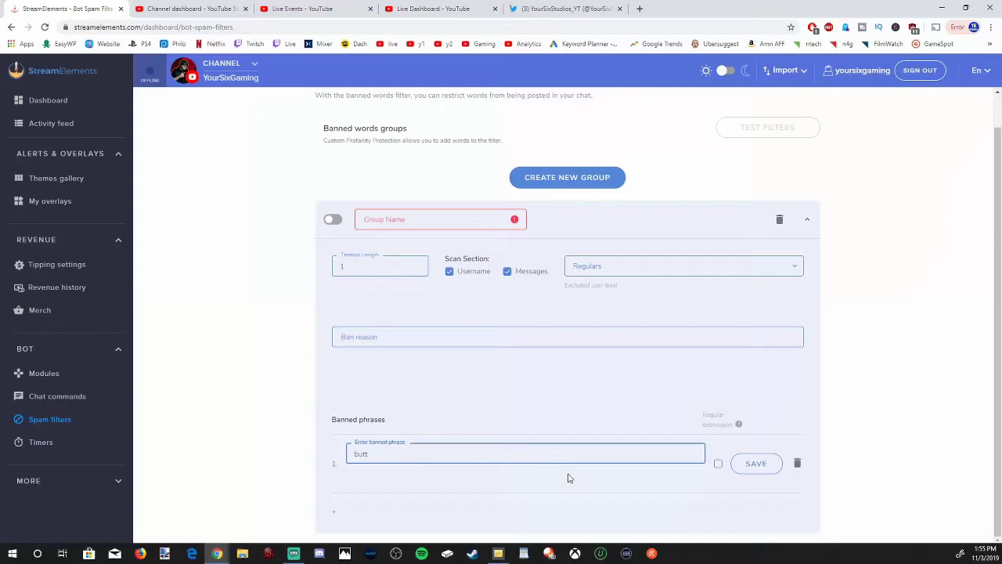
left_click(757, 465)
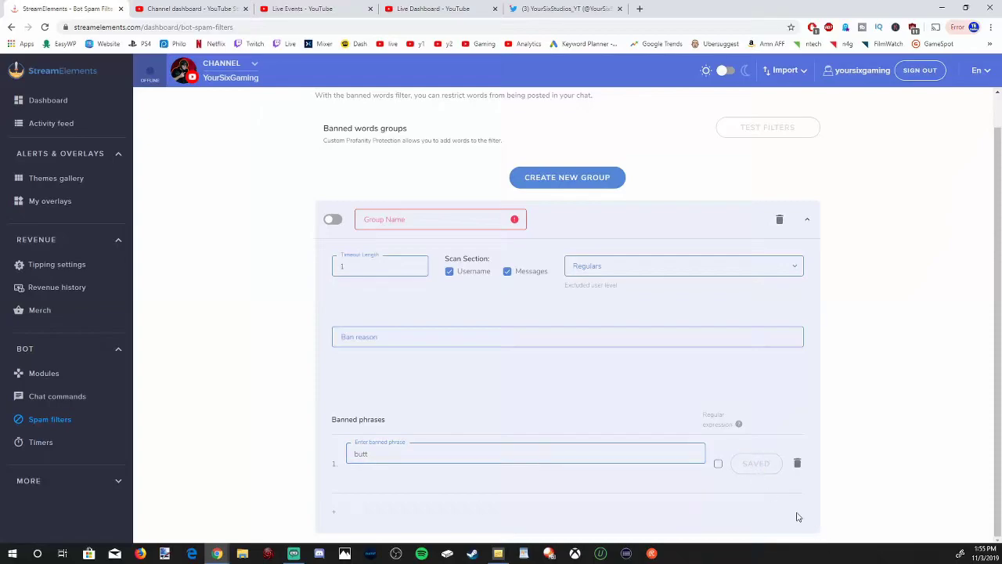
Step: Name the banned words group "Bad words", enable it, and expand its details
left_click(431, 219)
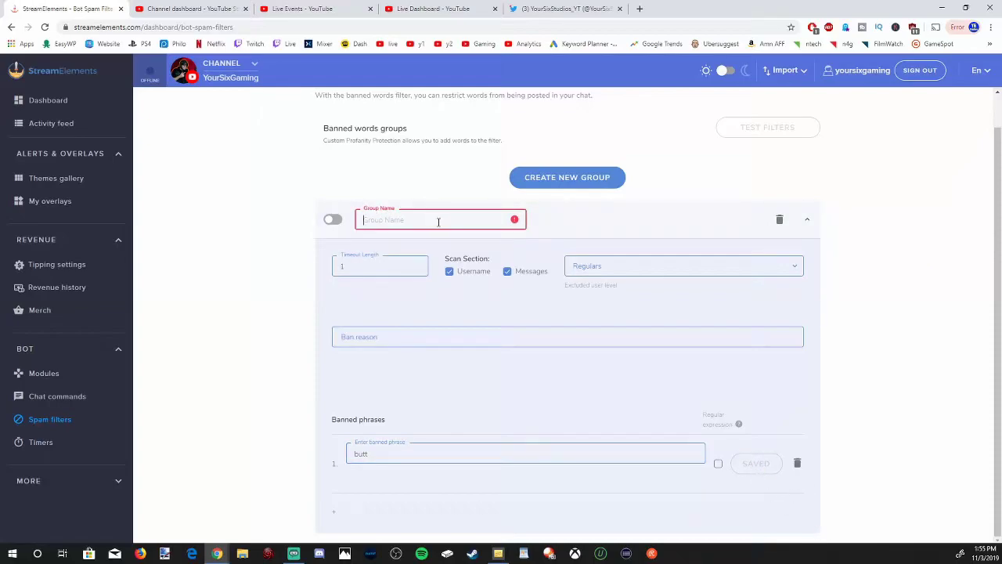
type("Bad words")
left_click(878, 314)
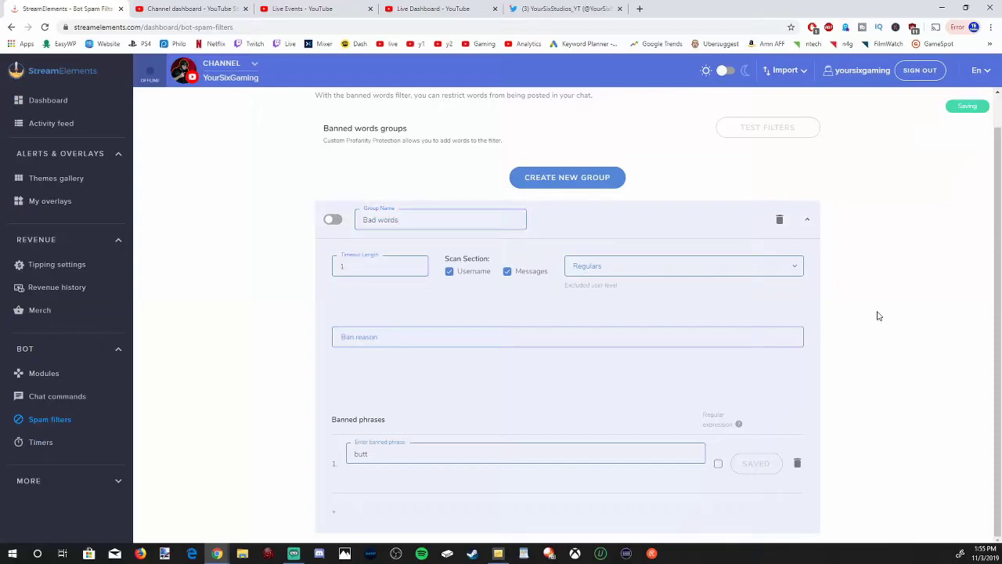
left_click(332, 218)
left_click(326, 254)
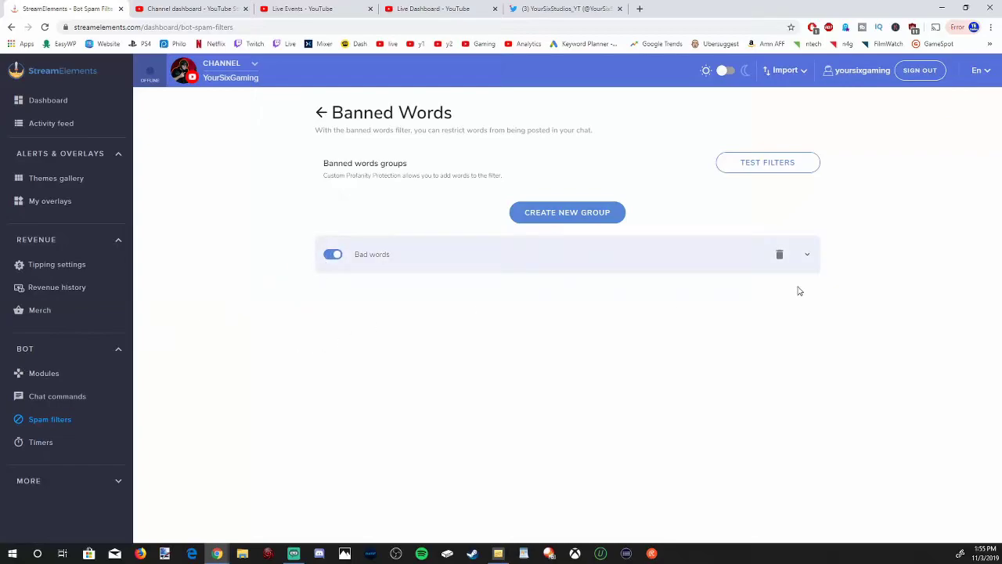
left_click(806, 255)
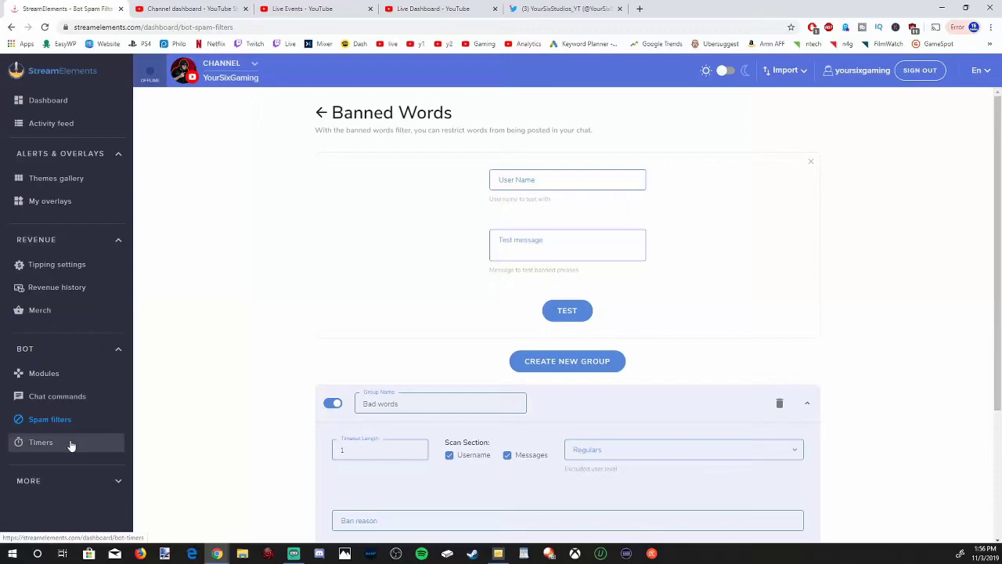
left_click(70, 444)
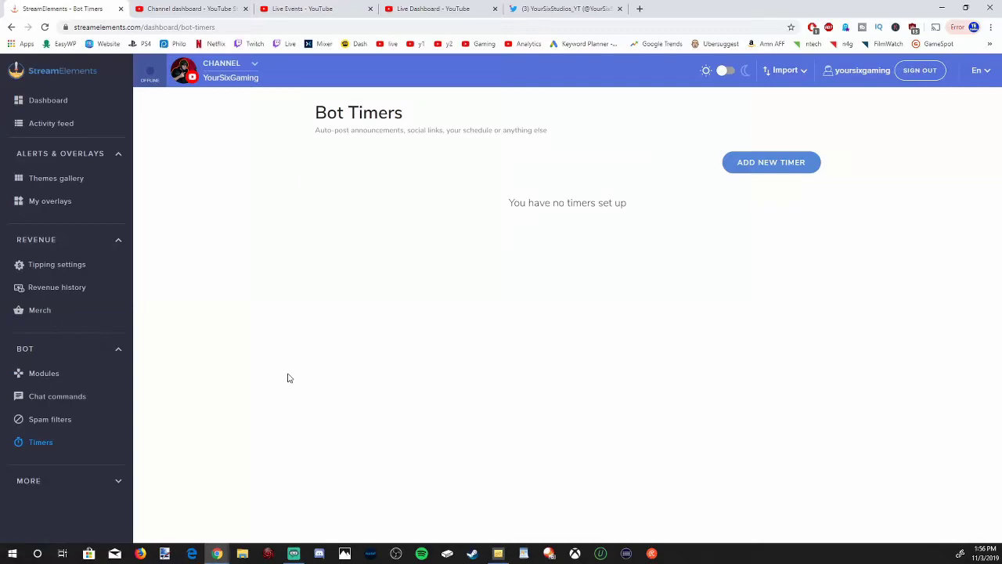
left_click(797, 175)
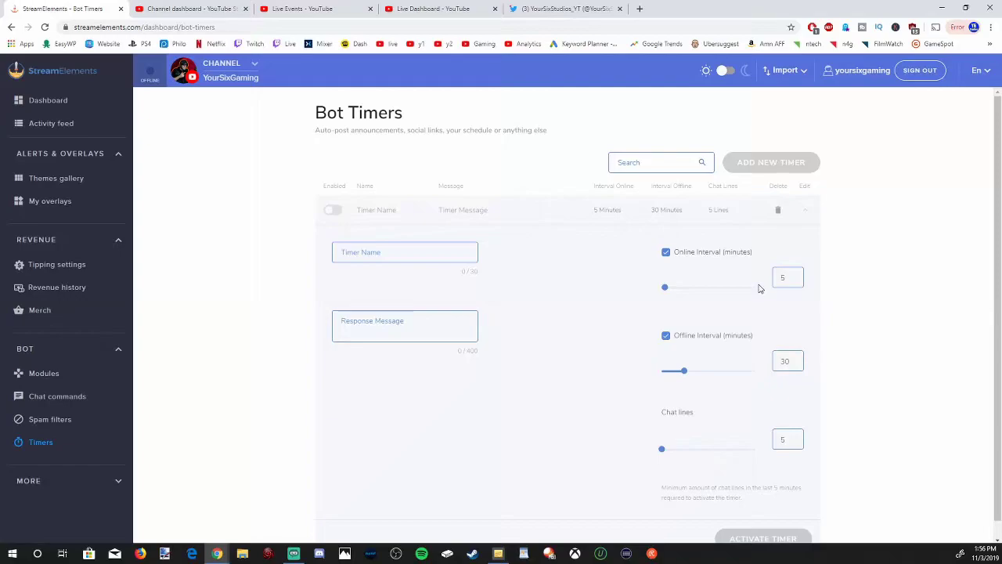
left_click(416, 256)
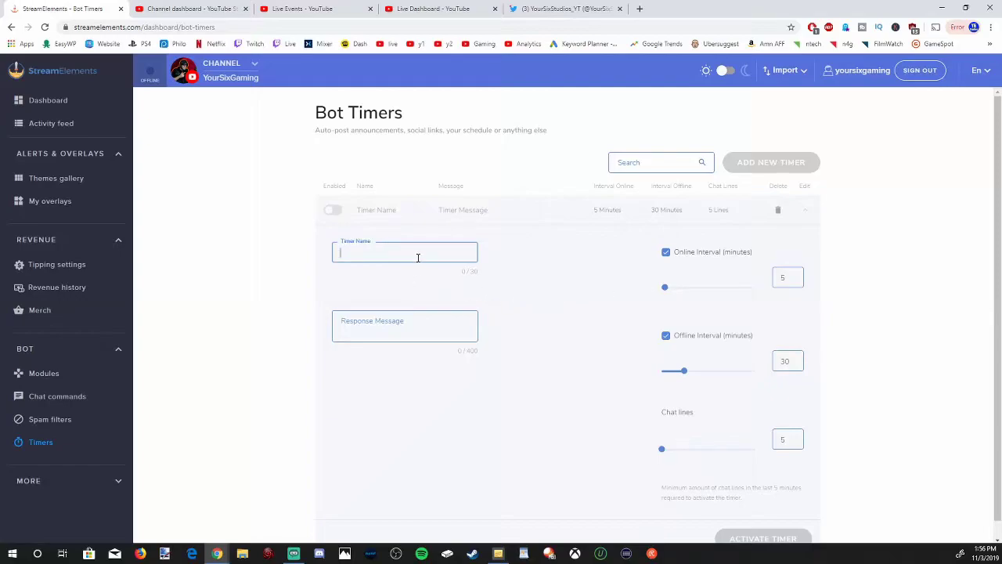
type("Twitter")
left_click(434, 339)
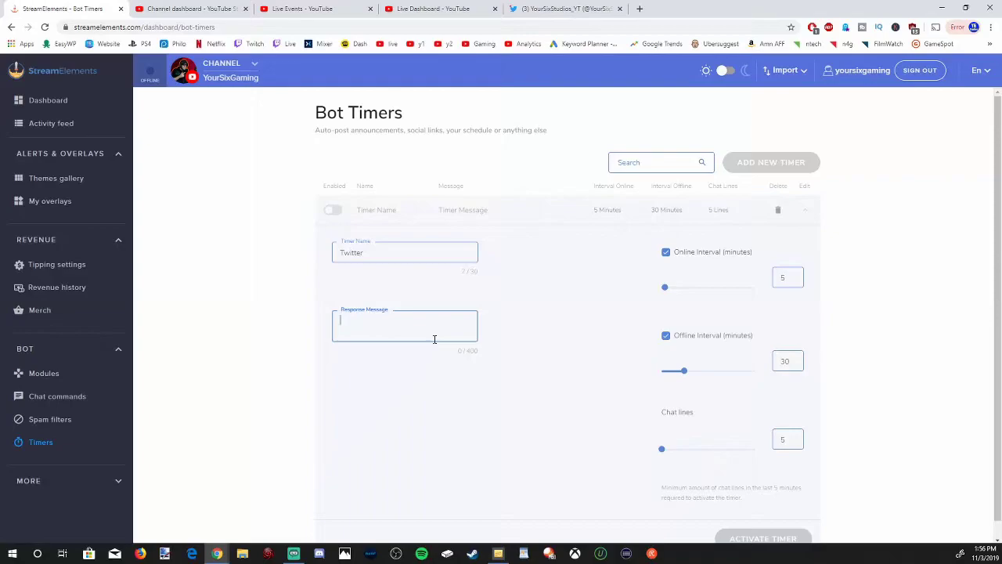
type("Check out my twitter!")
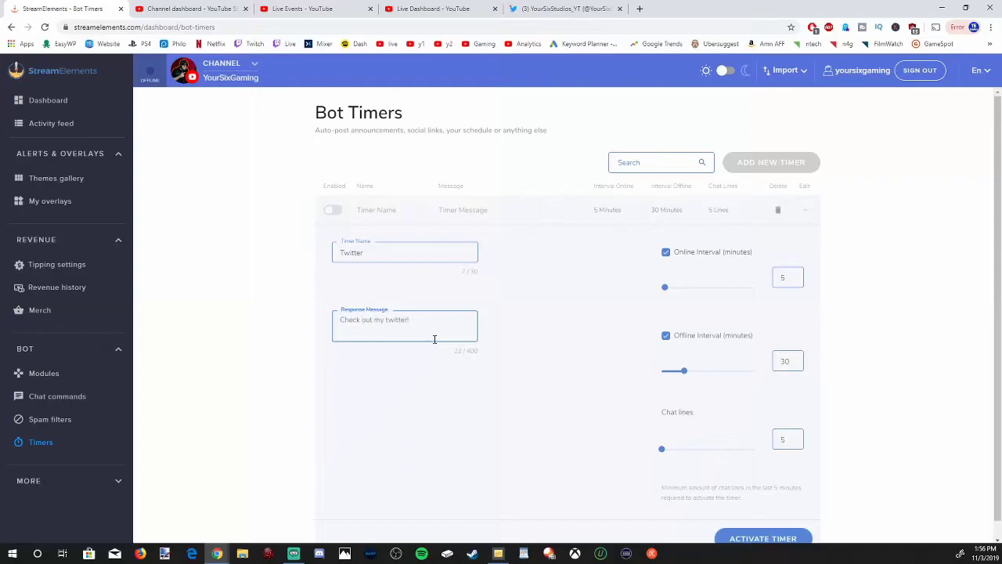
type("https://twitter.com/YourSixStudios")
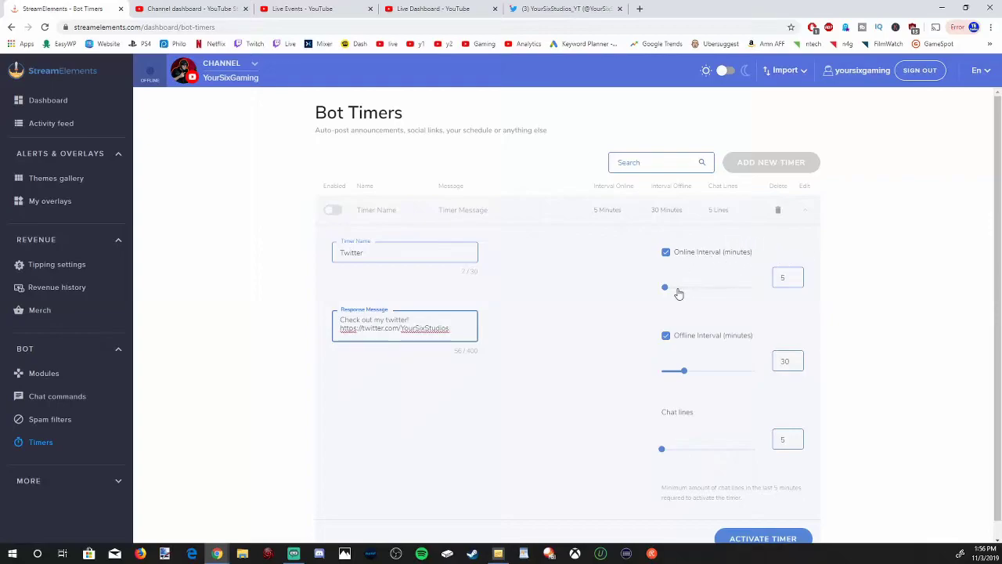
Step: Set the timer to a 22-minute online interval, no offline interval and a minimum of 15 chat lines, and activate it
left_click_drag(664, 288, 678, 291)
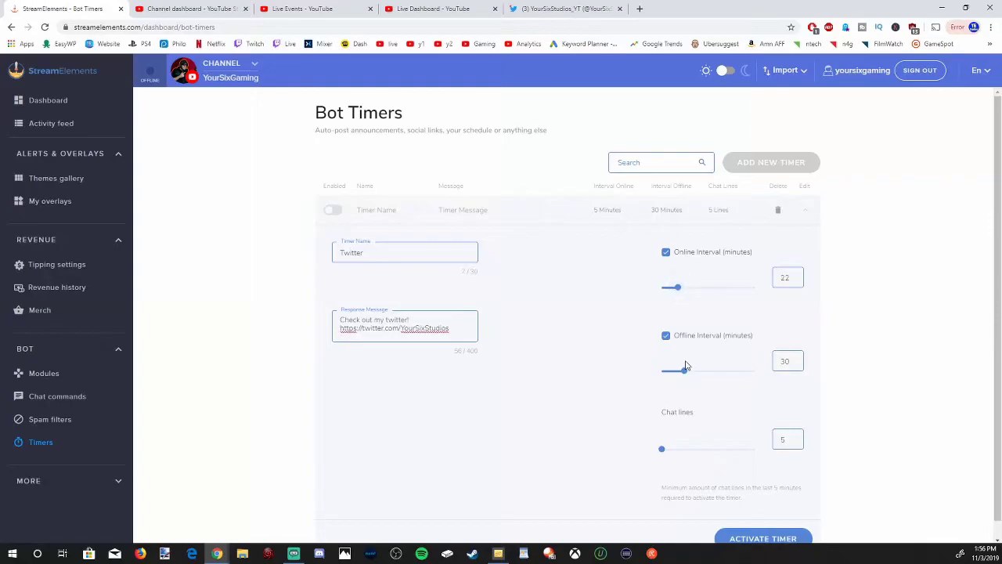
left_click_drag(685, 373, 689, 374)
scroll(689, 374, "down", 1)
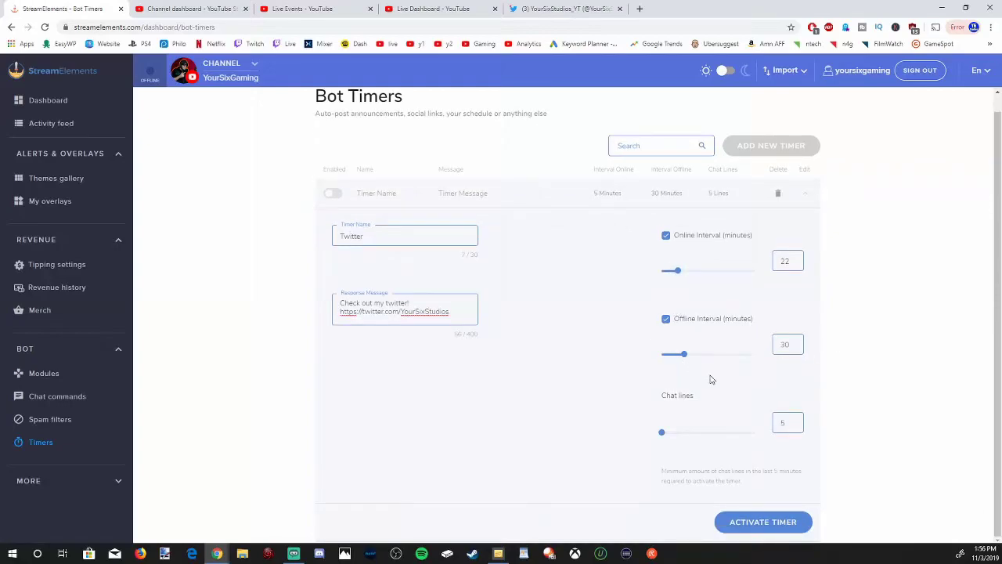
left_click(667, 318)
left_click_drag(662, 432, 662, 434)
left_click(751, 520)
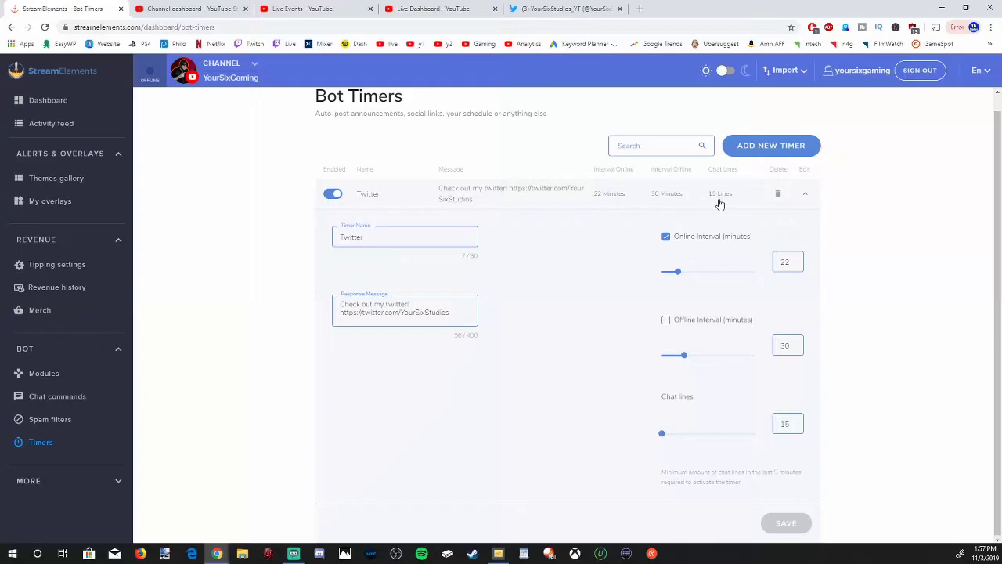
Step: View the public profile page settings with their social media links, and return to the main dashboard
scroll(687, 315, "up", 1)
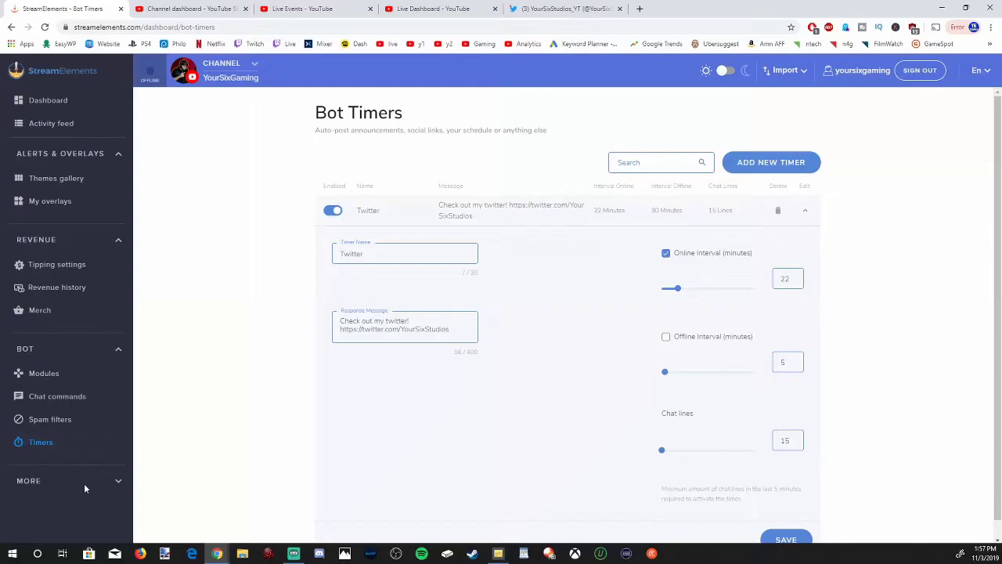
left_click(117, 480)
left_click(51, 509)
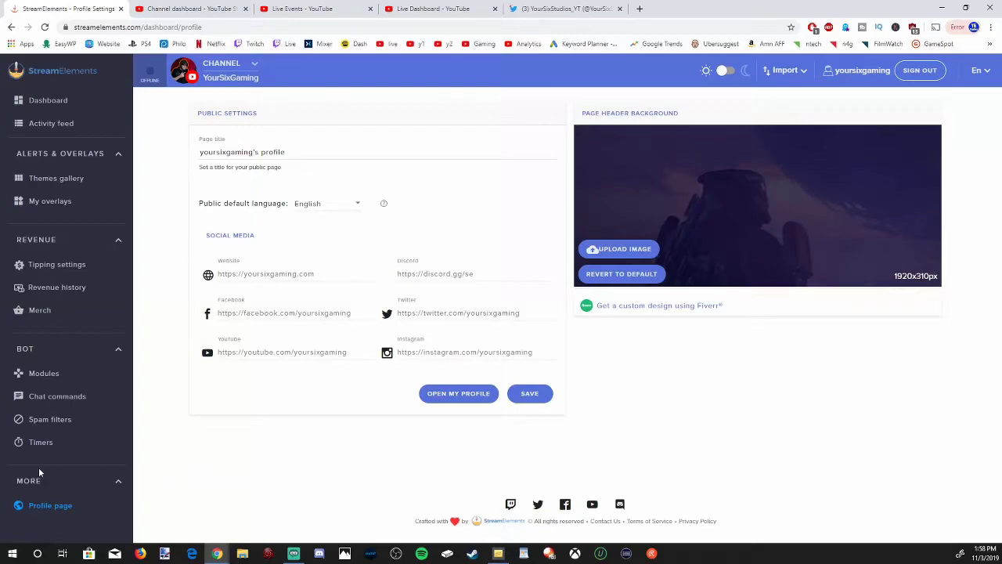
left_click(453, 520)
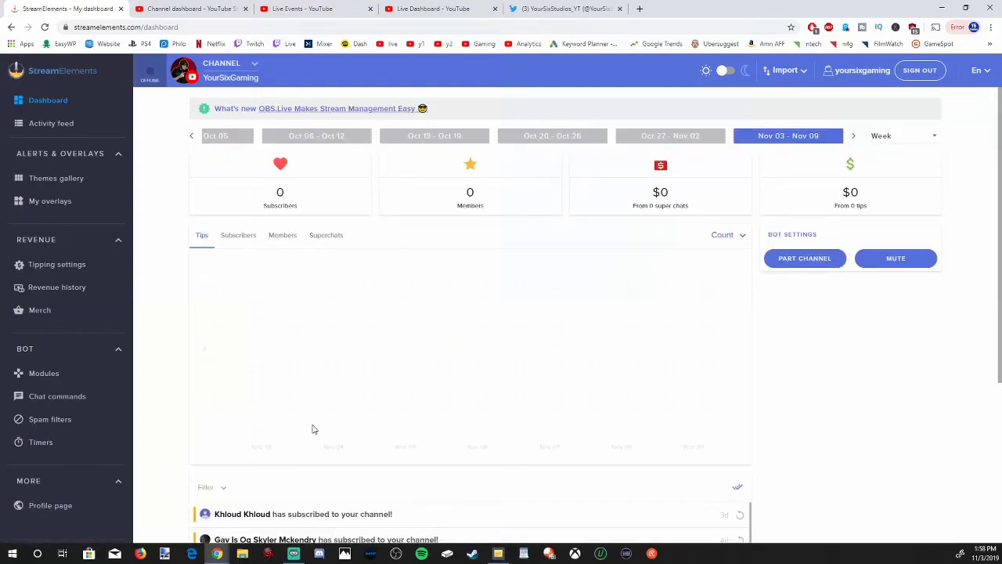